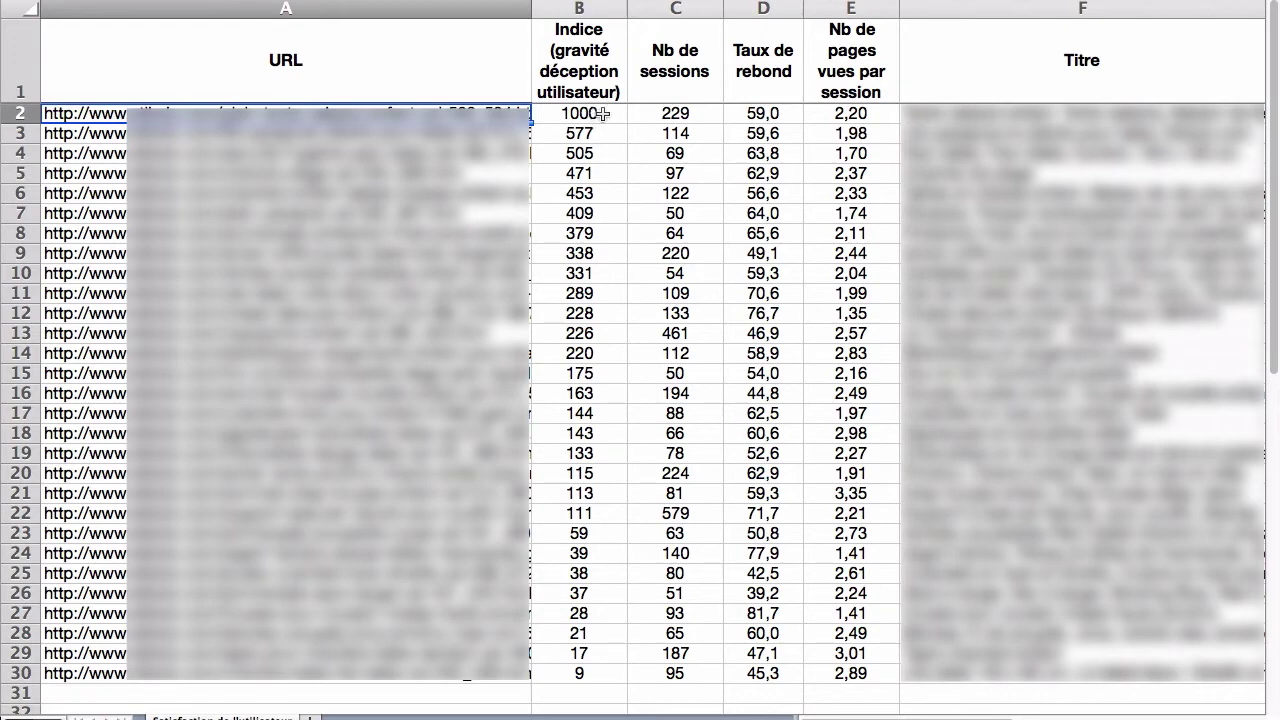
Examine the user-disappointment index in B2:B30, its highest value, and the sessions, bounce rate and pages-per-session columns
left_click_drag(600, 114, 580, 671)
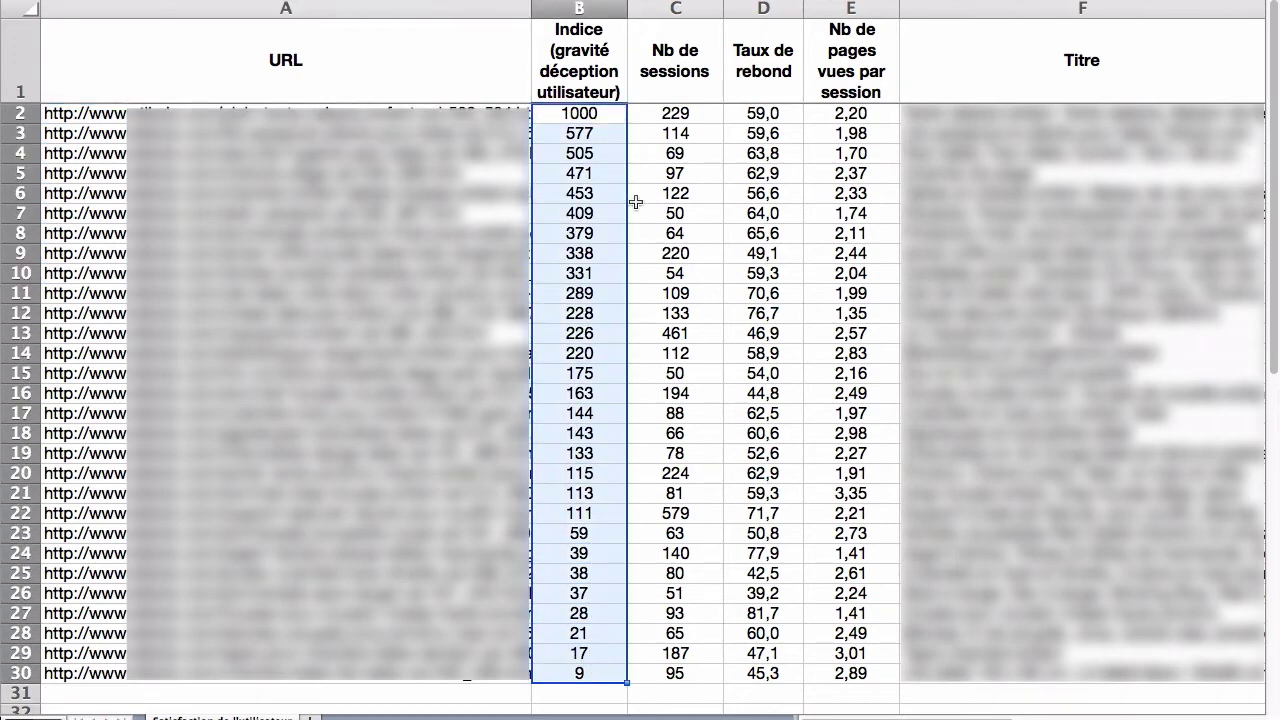
left_click(600, 117)
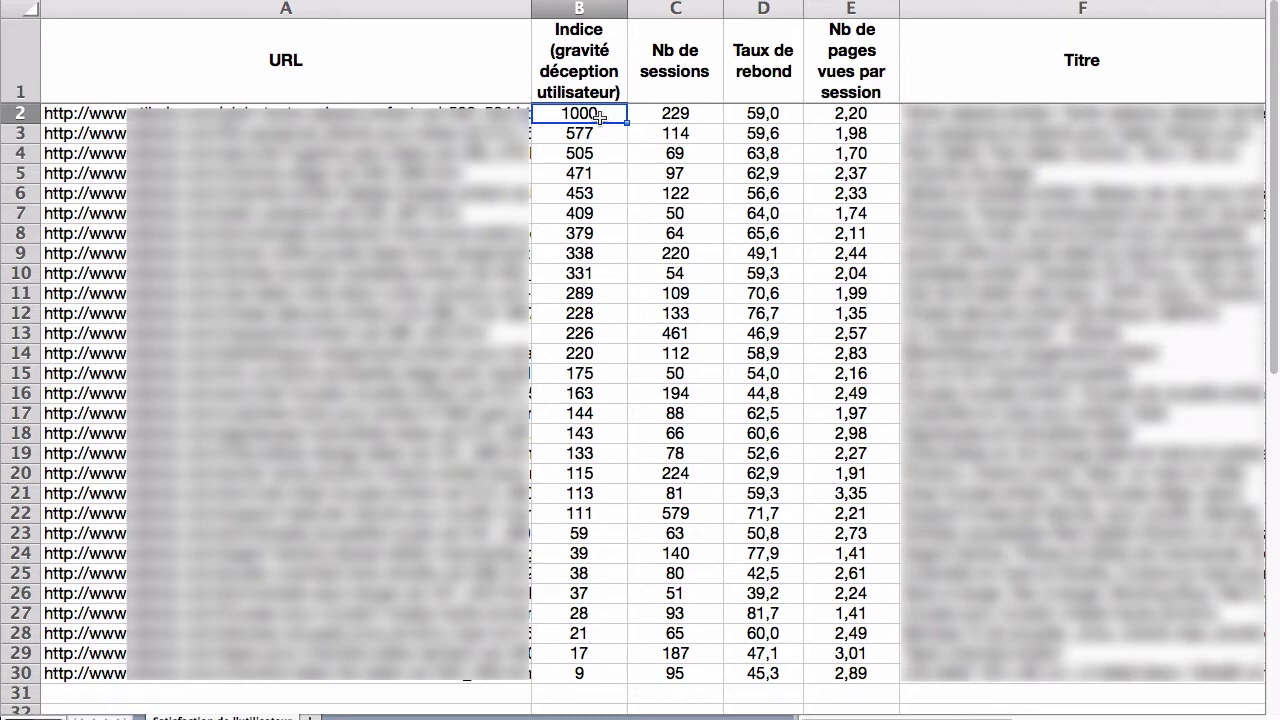
left_click(695, 77)
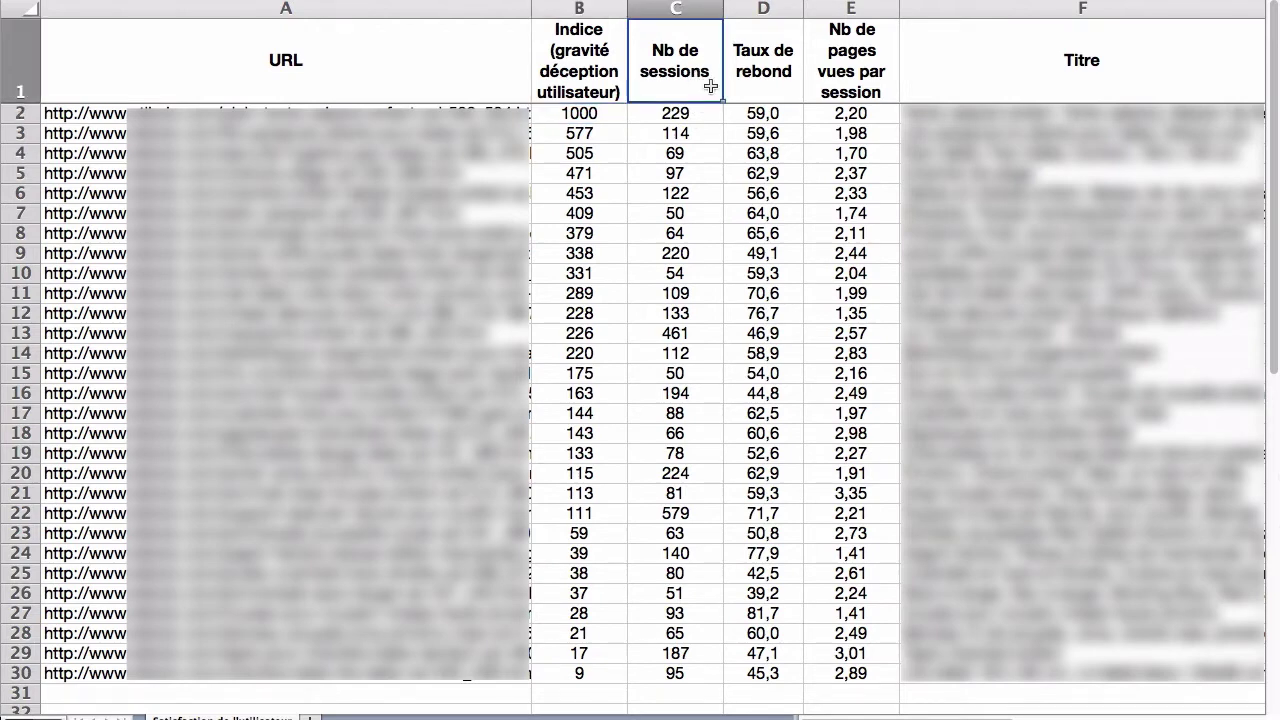
left_click(776, 59)
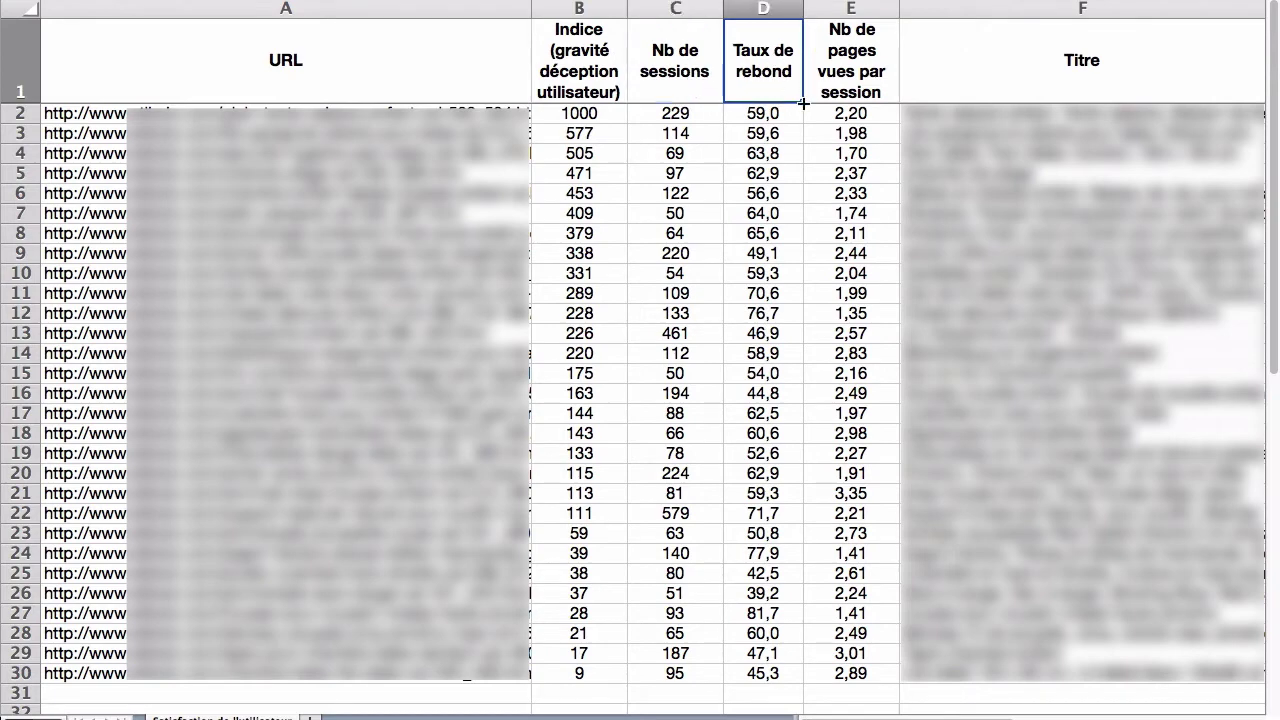
left_click(858, 70)
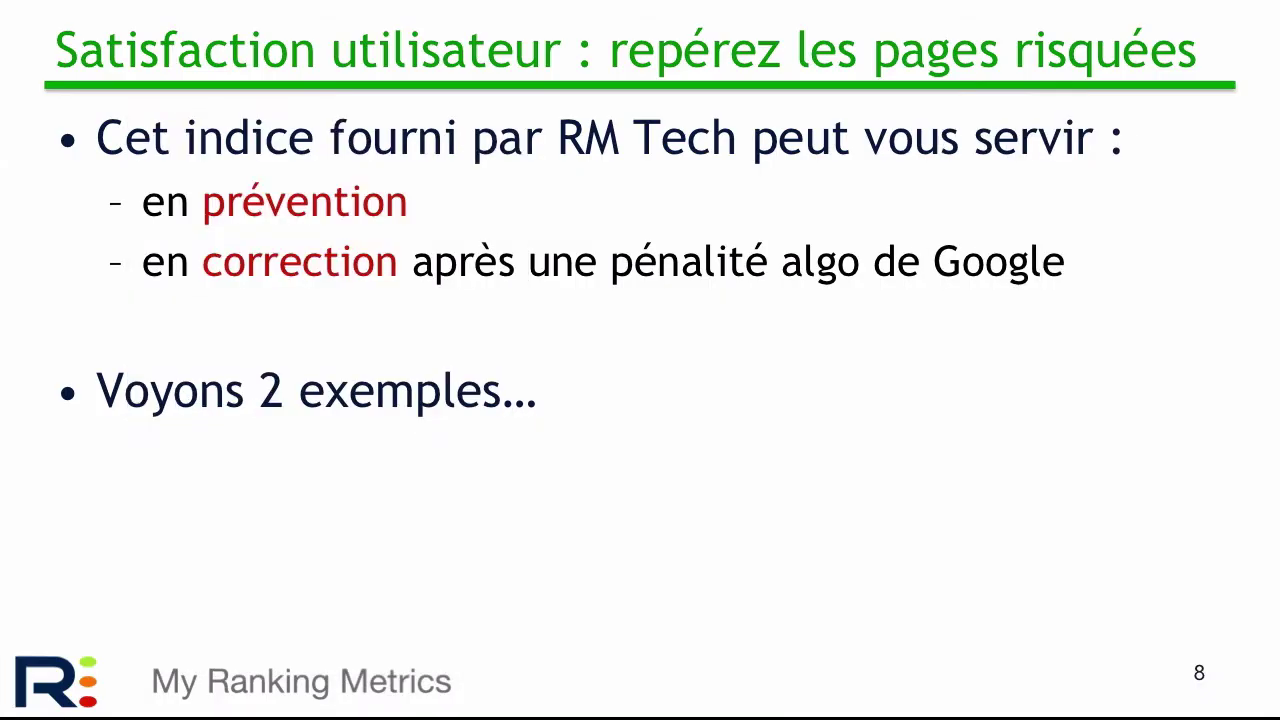
key("Right")
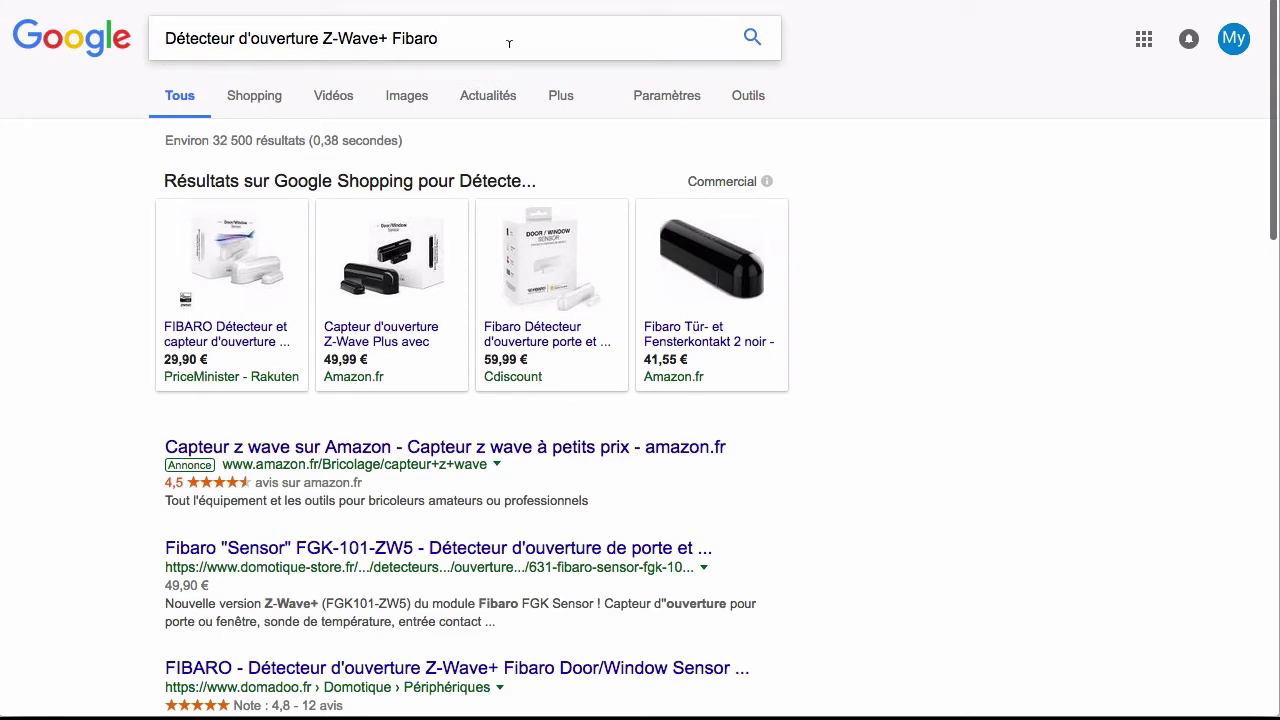
Open the domadoo.fr result for the Fibaro Door/Window Sensor Z-Wave+ from the Google results
scroll(295, 342, "down", 2)
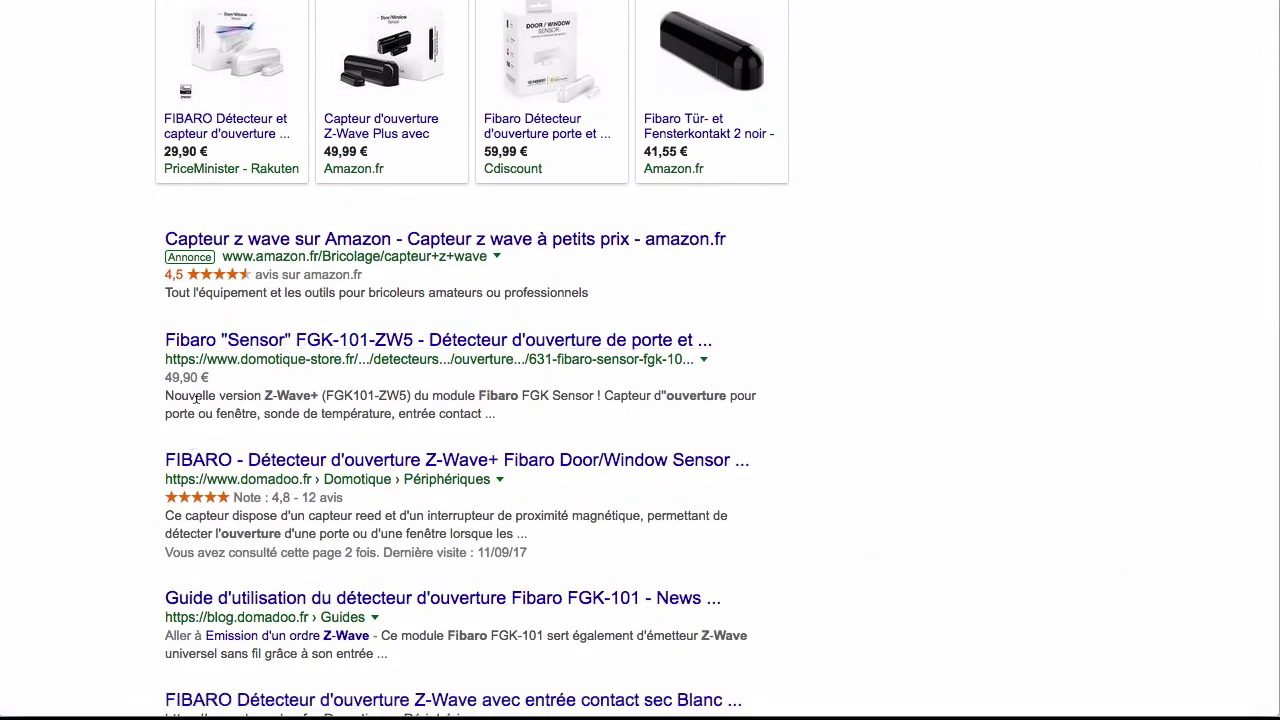
scroll(459, 348, "down", 1)
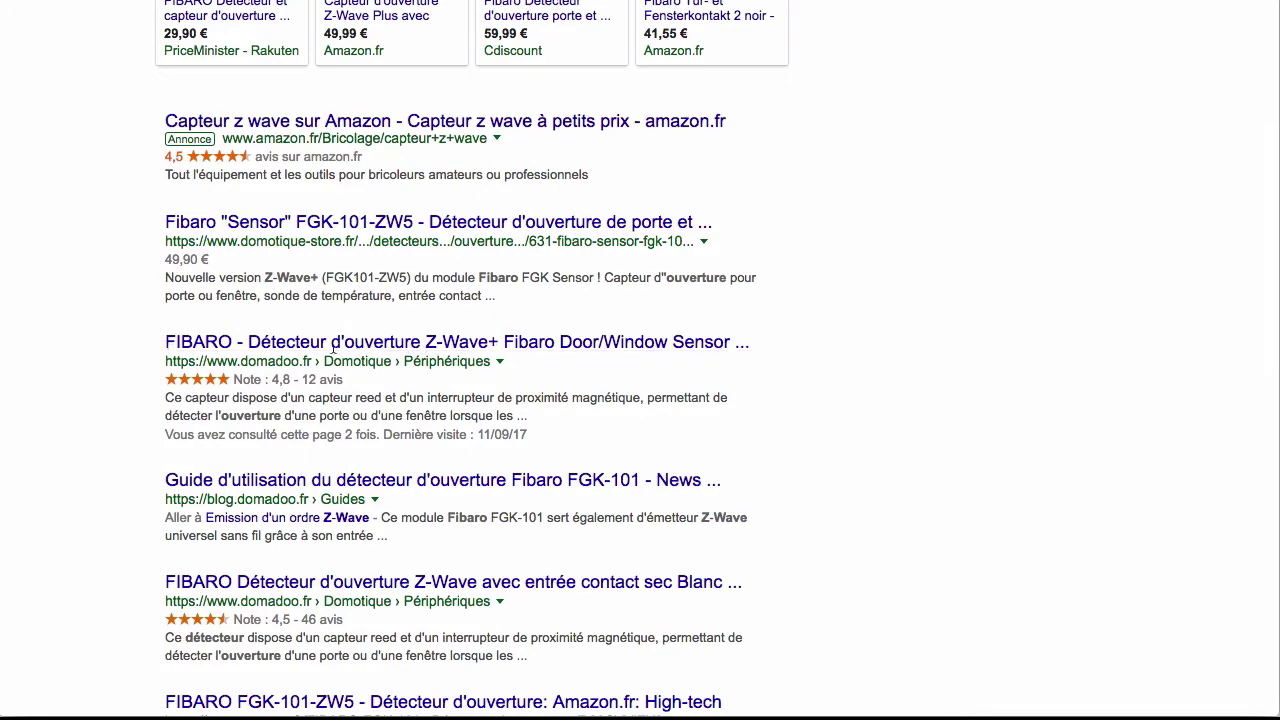
left_click(369, 347)
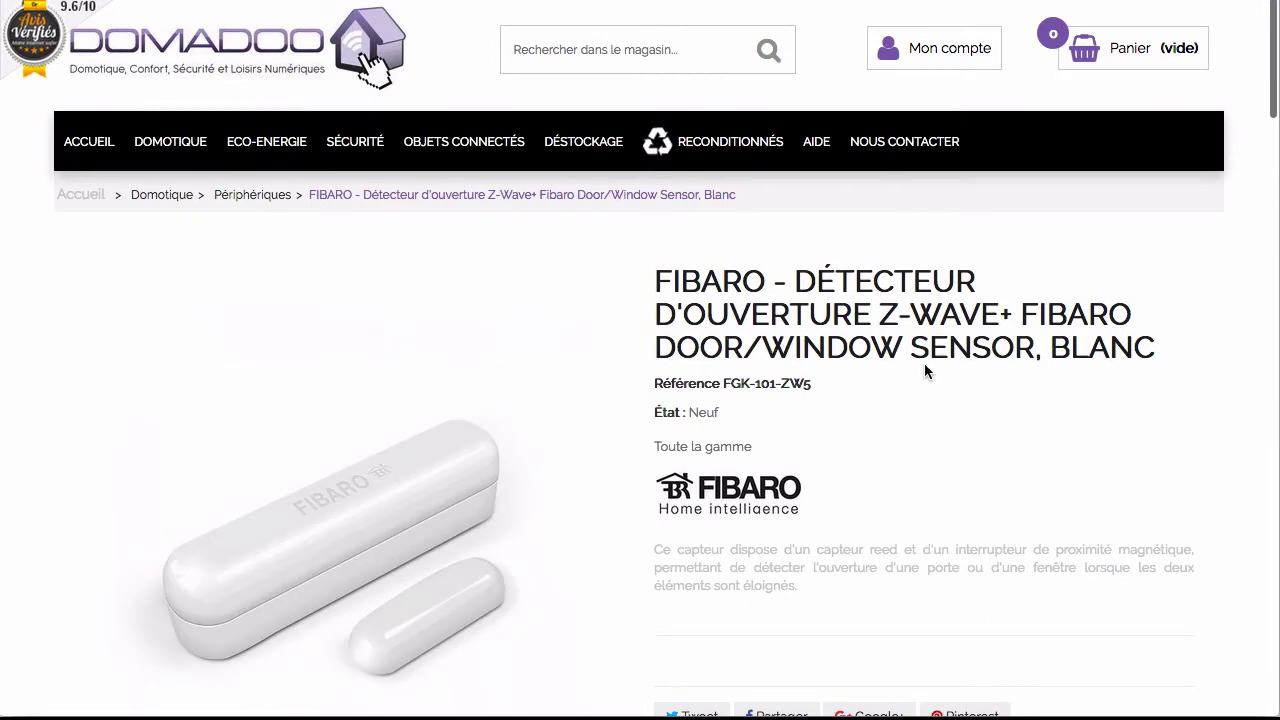
Examine the Fibaro sensor's product page from its title and reviews through the description to the related products for buying information
scroll(924, 371, "down", 4)
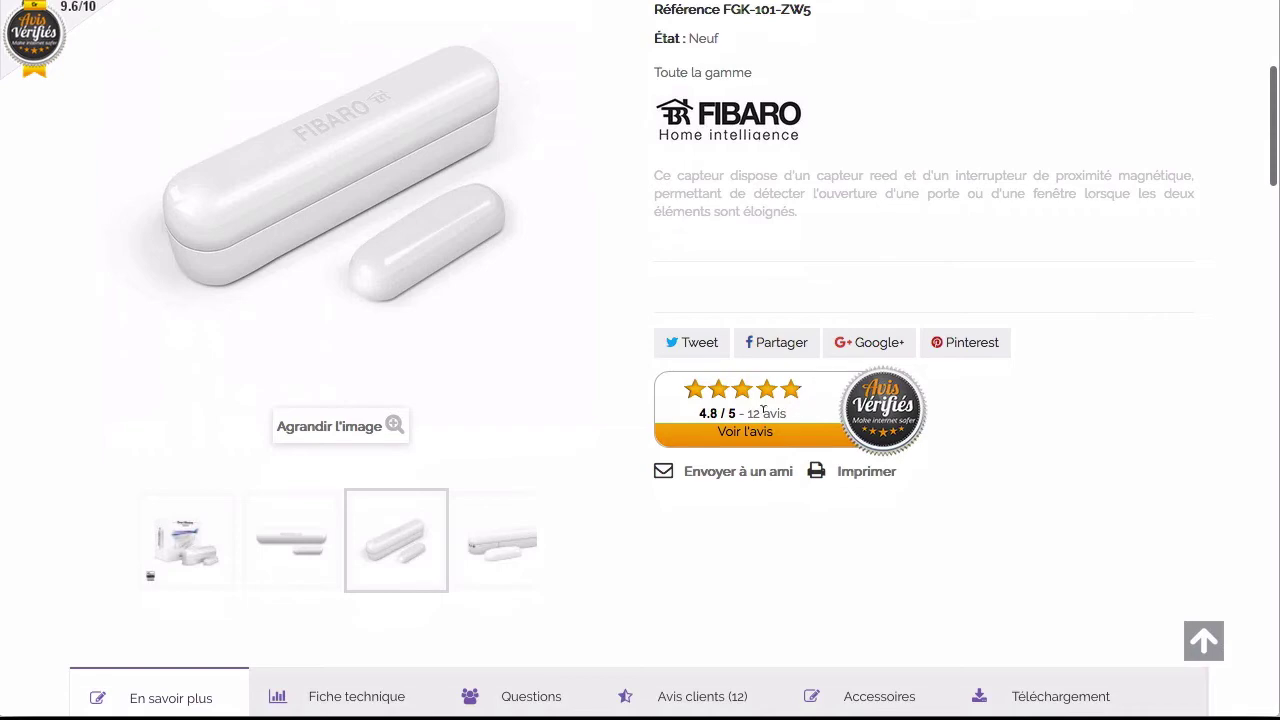
scroll(722, 458, "down", 6)
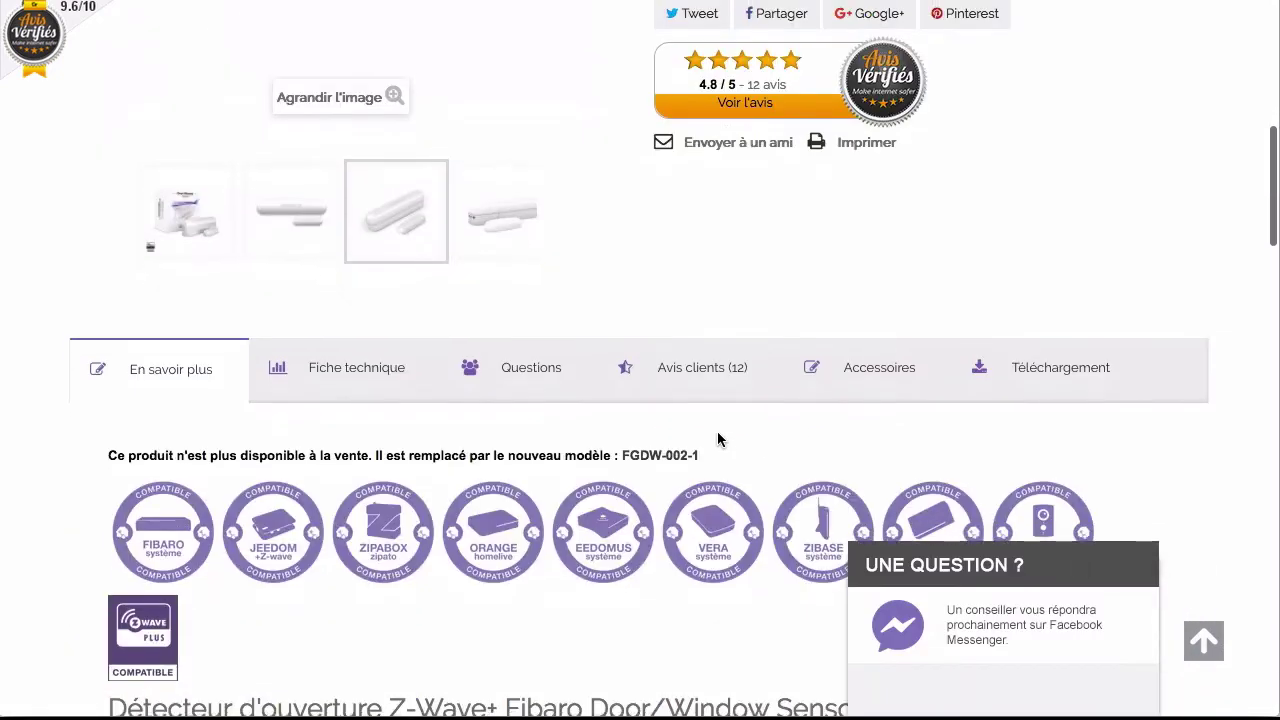
scroll(671, 412, "down", 6)
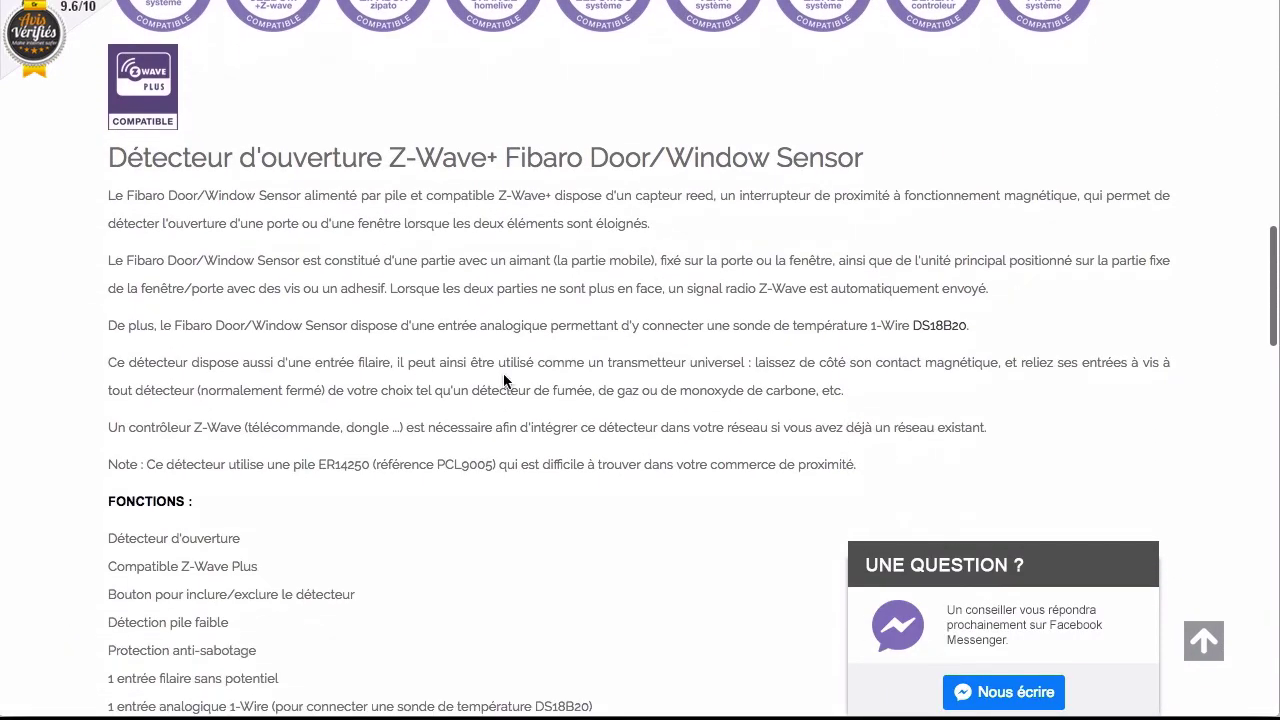
scroll(426, 365, "down", 11)
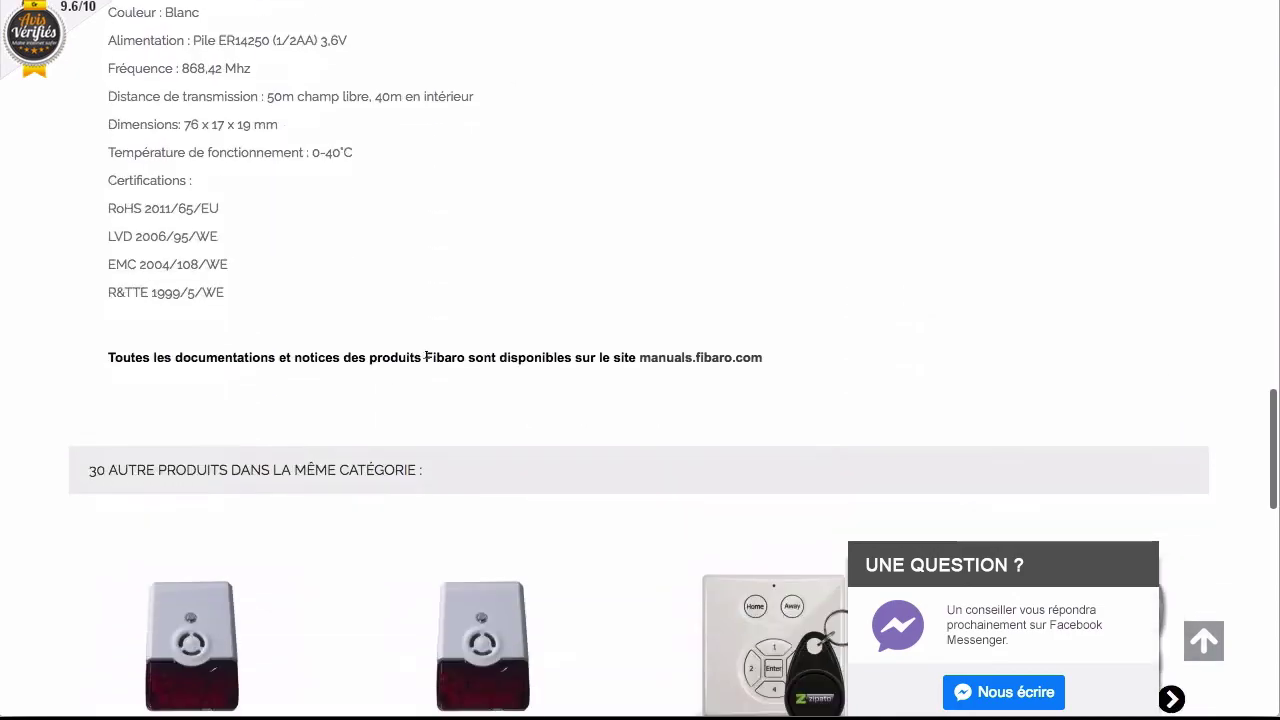
scroll(429, 369, "up", 20)
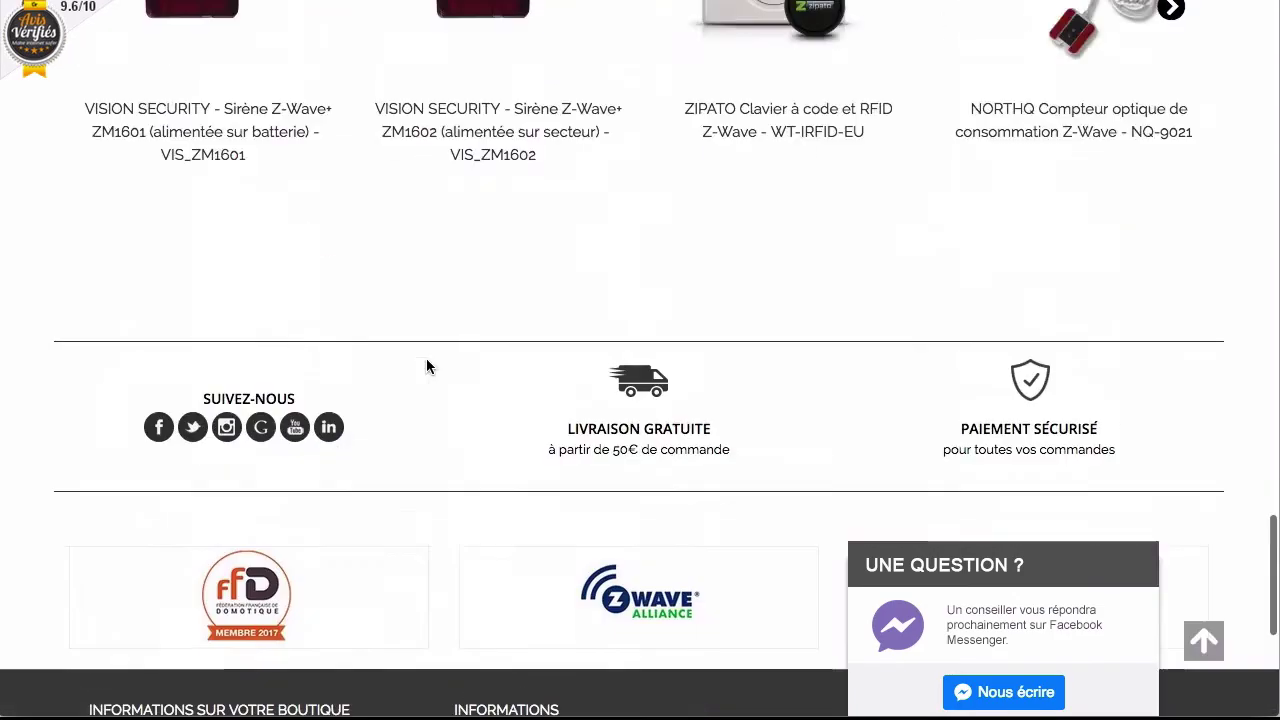
scroll(429, 369, "down", 3)
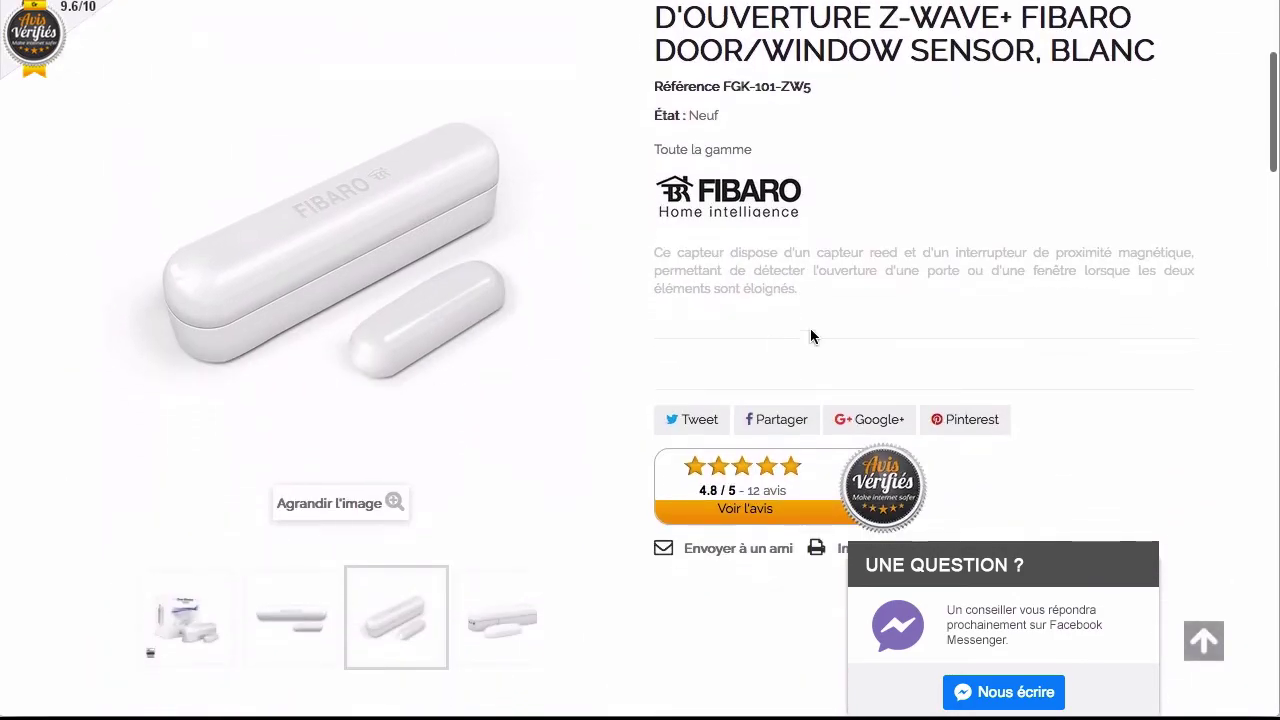
scroll(832, 198, "down", 1)
scroll(832, 198, "up", 3)
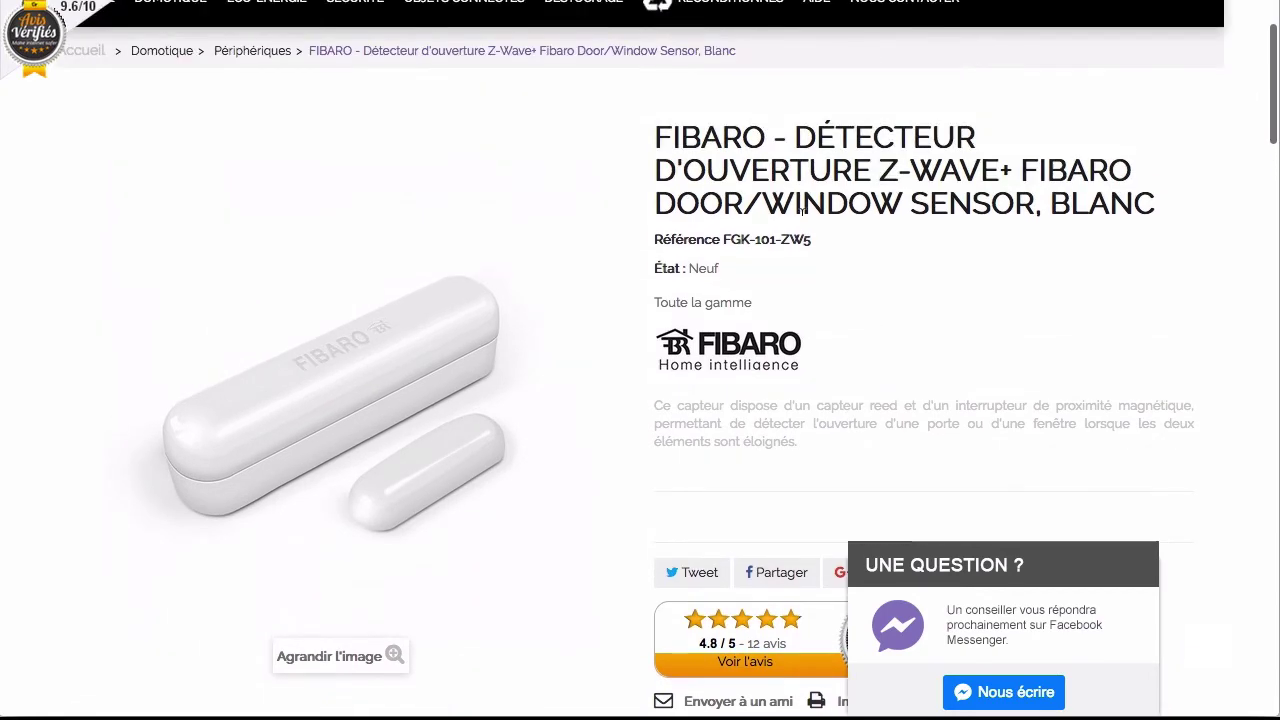
scroll(734, 288, "up", 2)
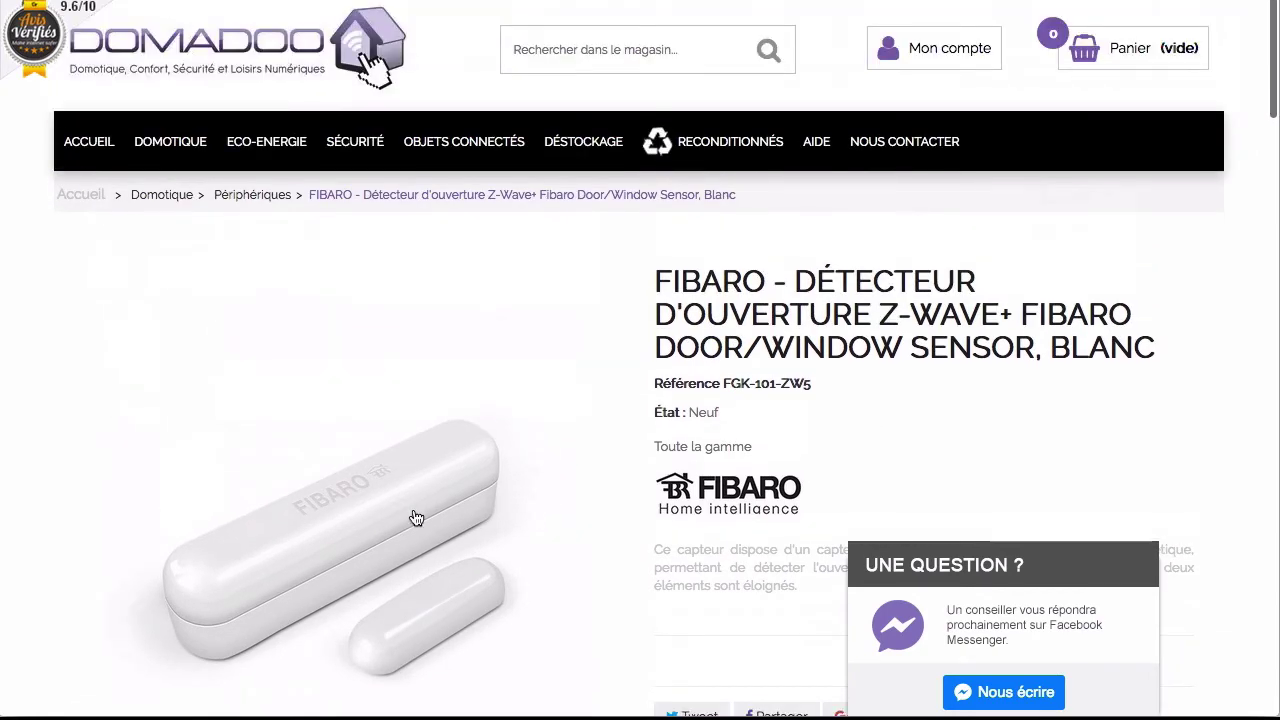
scroll(644, 391, "down", 2)
scroll(644, 391, "down", 4)
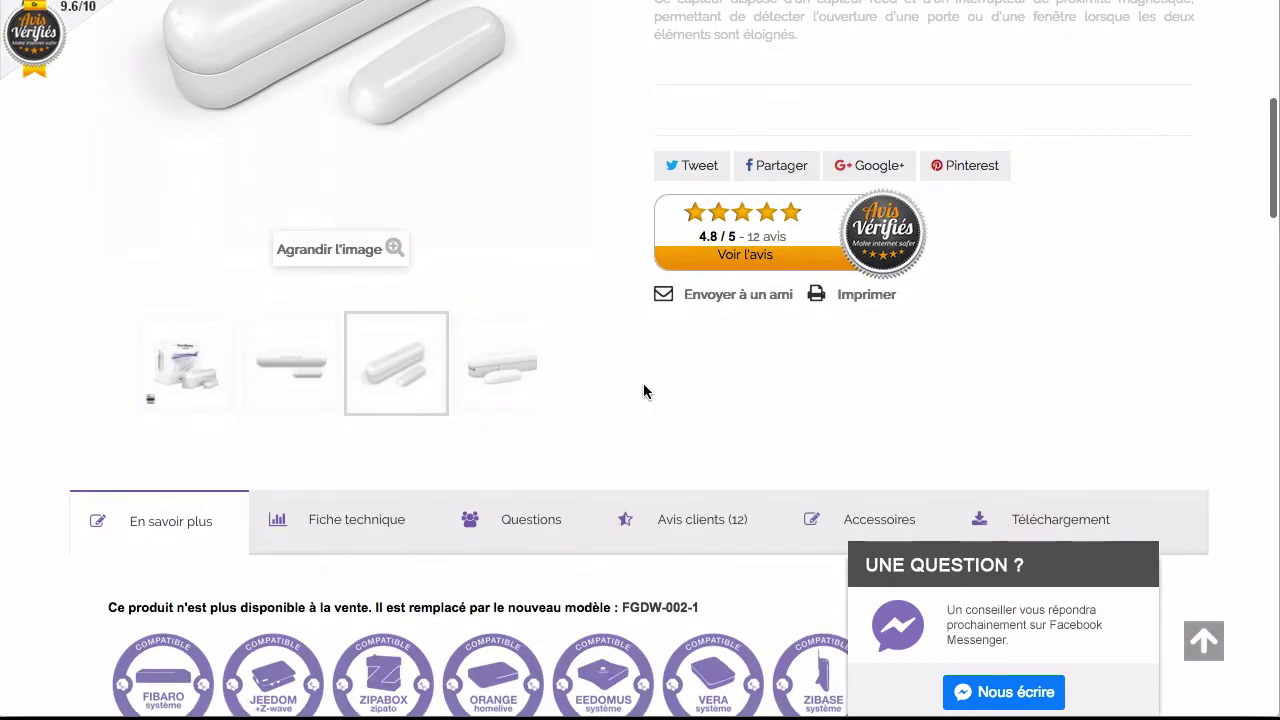
scroll(644, 391, "up", 5)
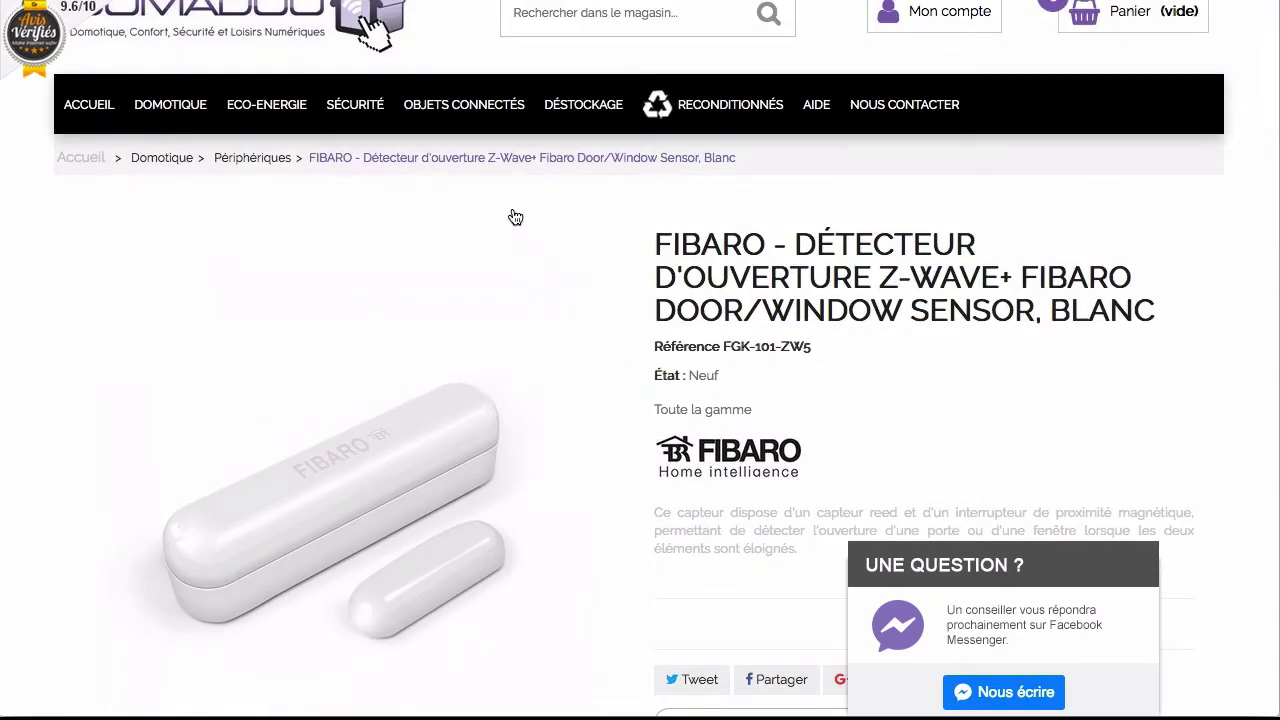
Return to the Google results and reopen the domadoo.fr listing for the Fibaro Door/Window Sensor
key("alt+Left")
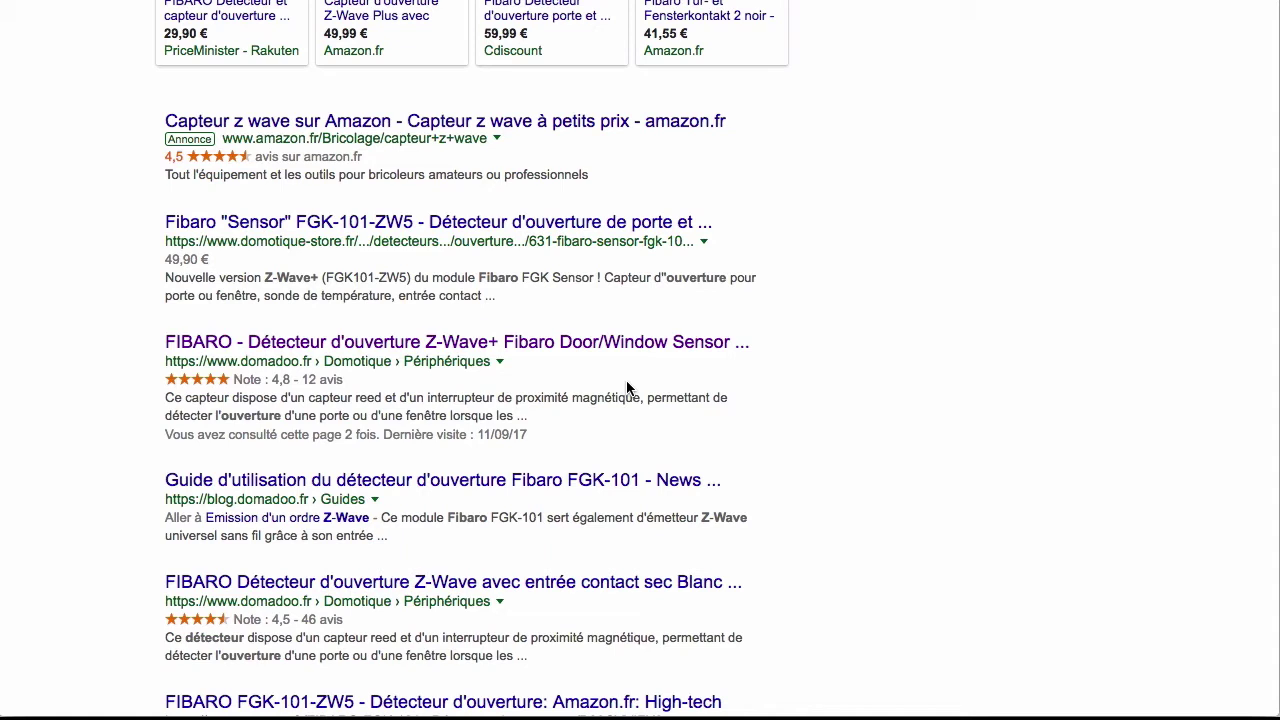
scroll(834, 427, "down", 1)
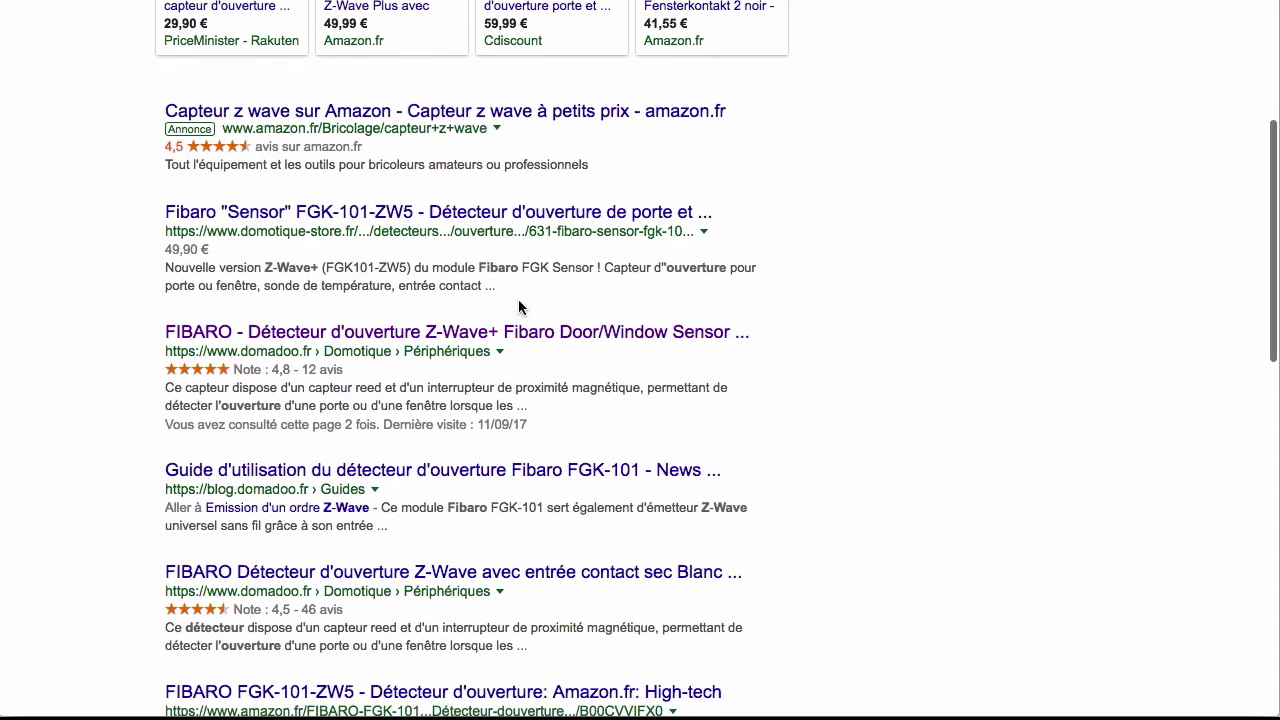
left_click(305, 333)
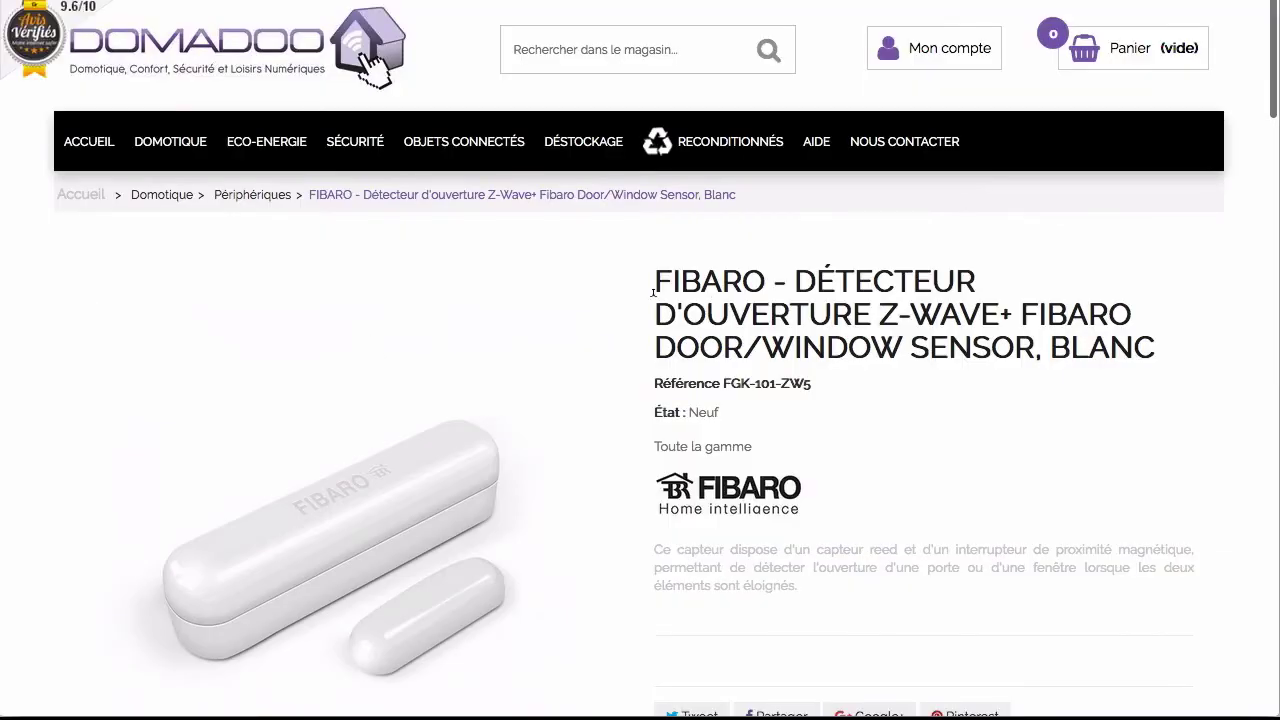
Highlight the sentence "Ce produit n'est plus disponible à la vente." in the product description, clear the highlight and review the product header
scroll(660, 295, "down", 7)
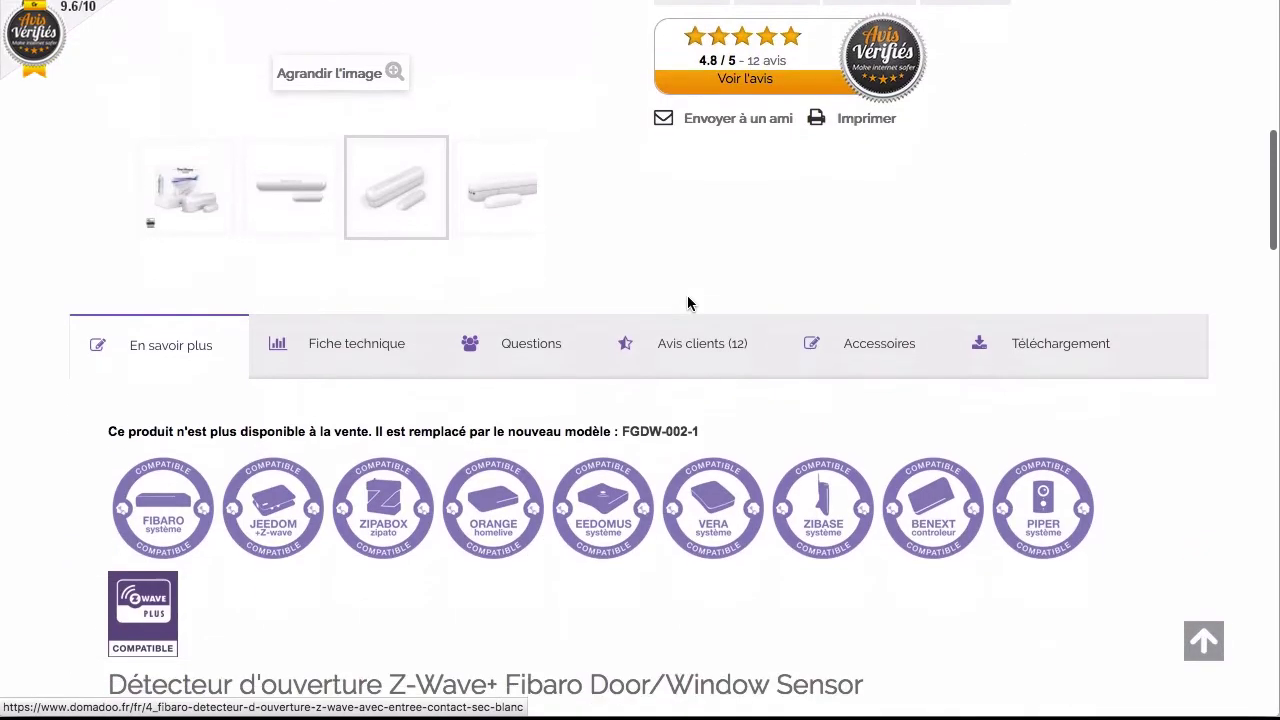
scroll(687, 297, "down", 1)
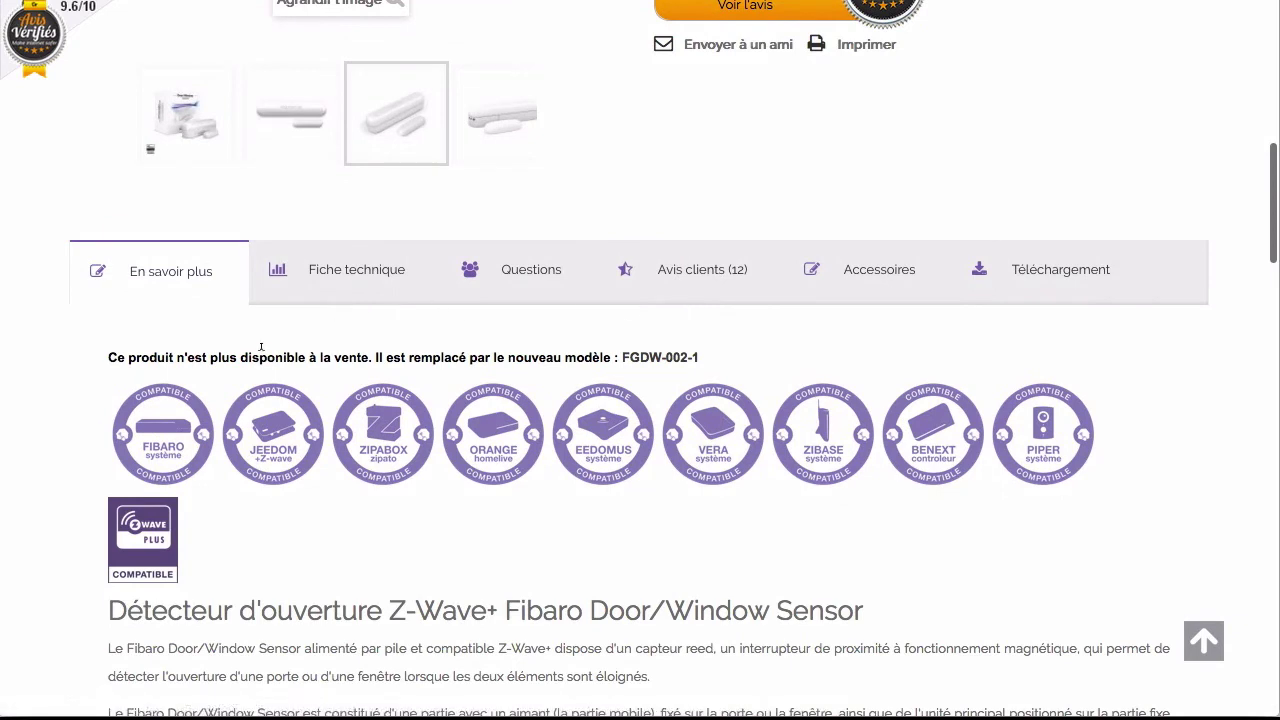
left_click_drag(112, 357, 371, 357)
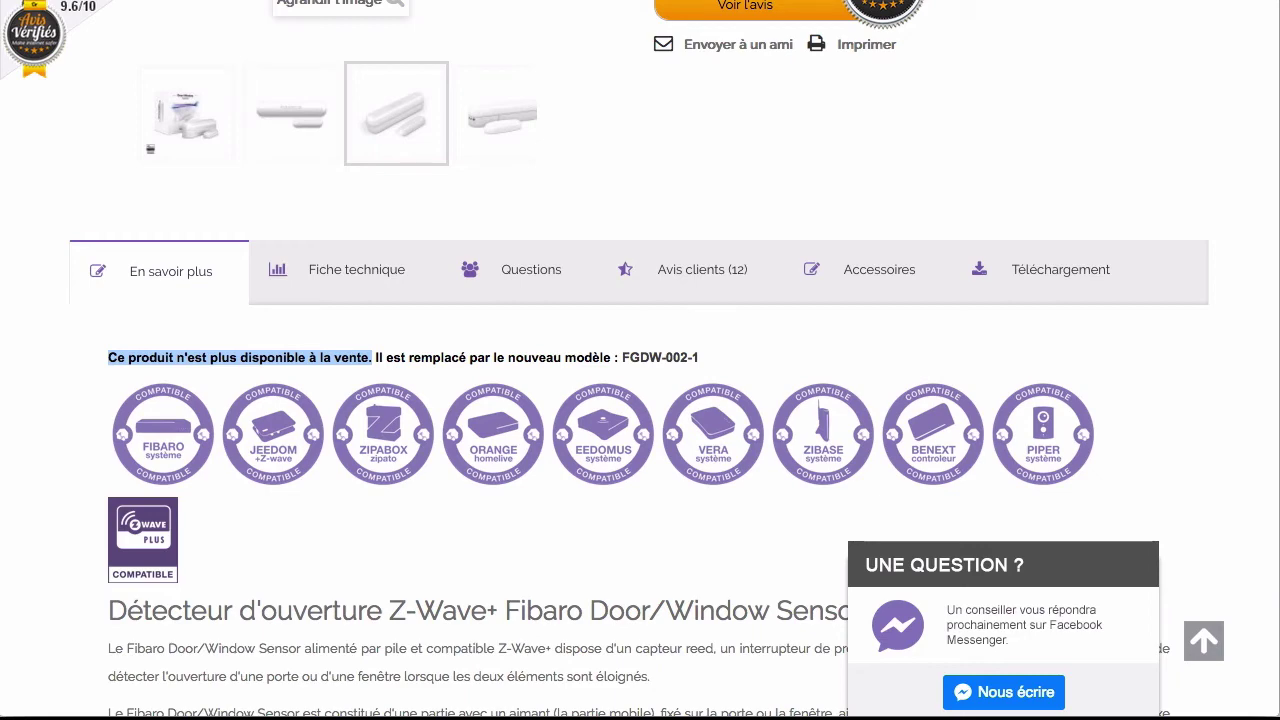
left_click(1222, 243)
scroll(1220, 251, "up", 5)
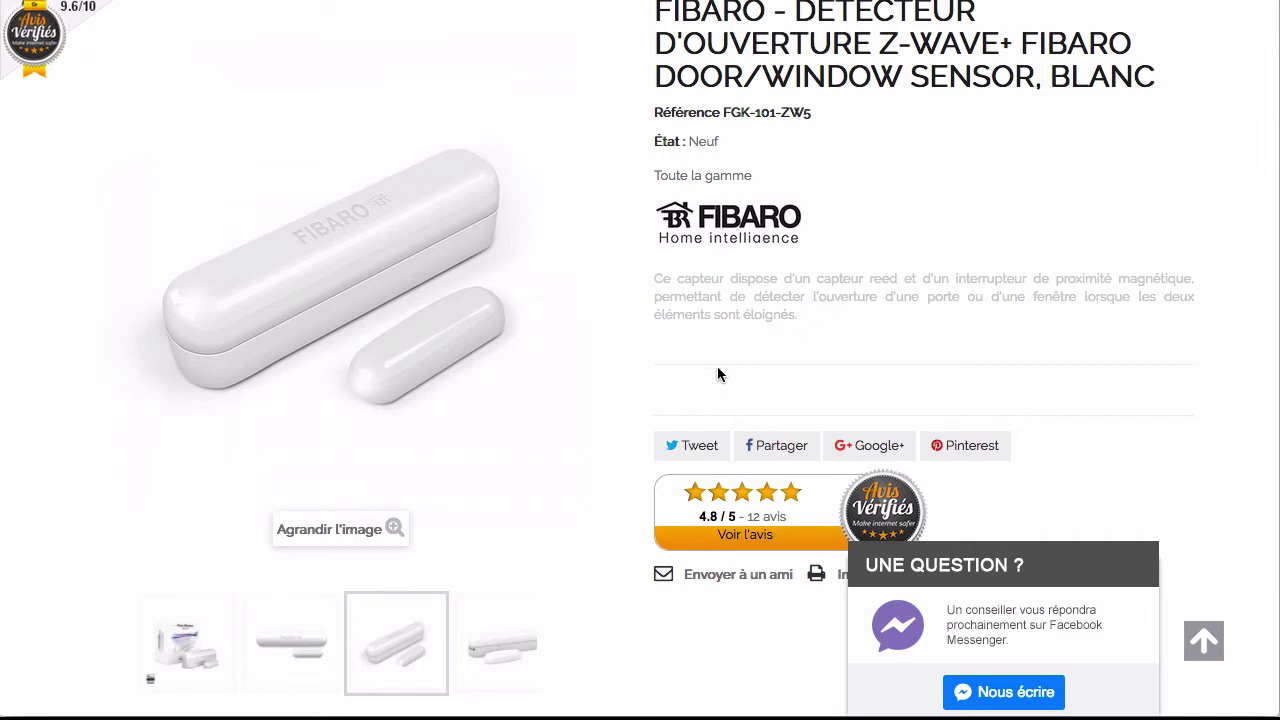
scroll(720, 329, "up", 1)
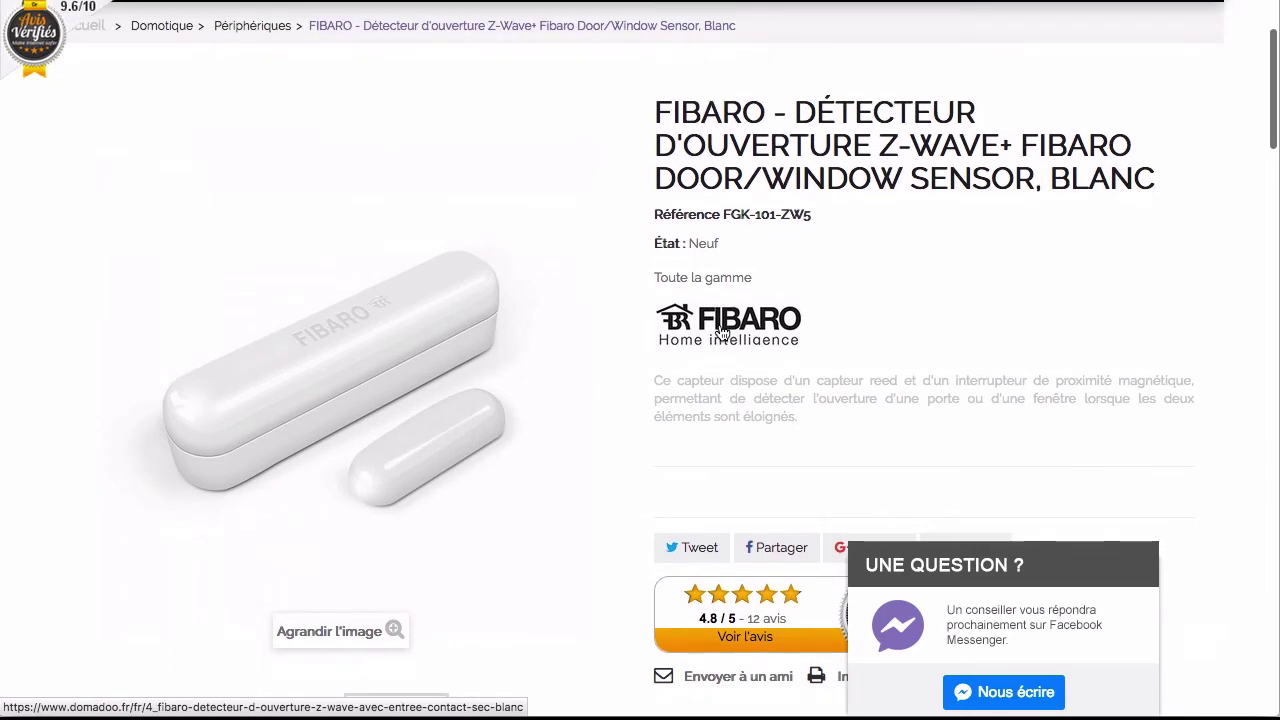
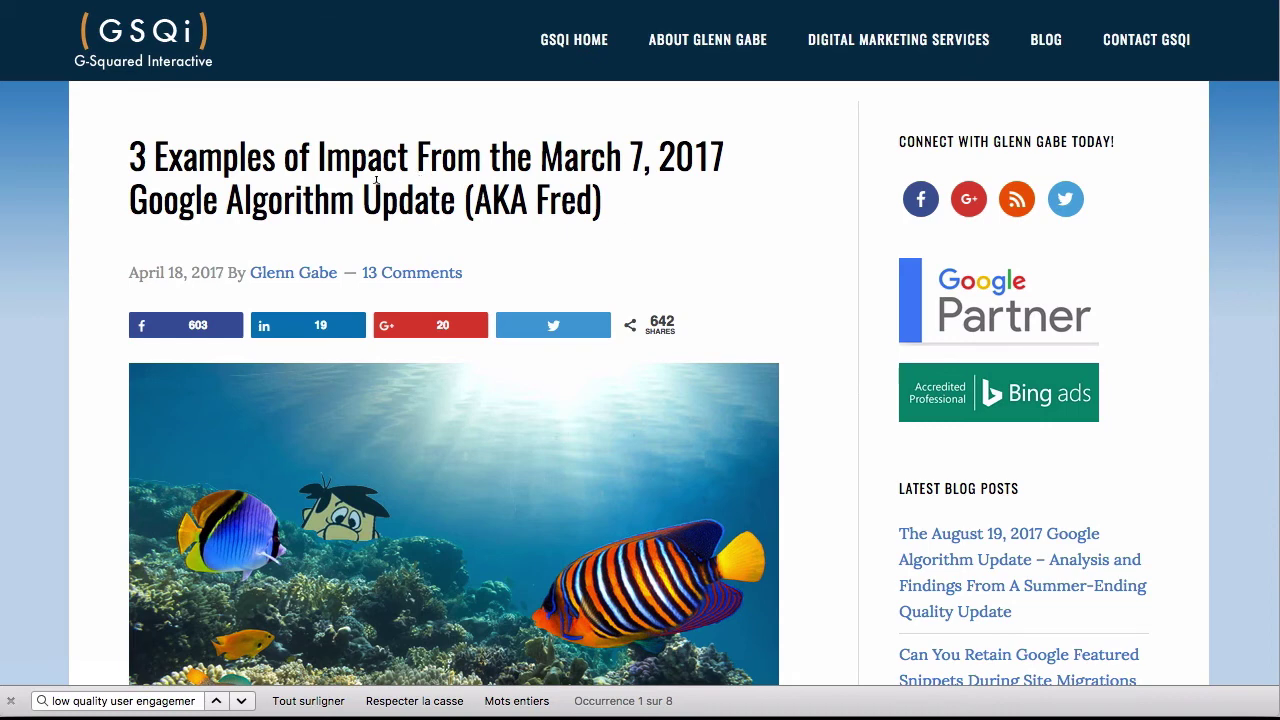
Find "low quality user engagement" in the GSQi article on the March 7, 2017 update and advance to its fourth occurrence
scroll(306, 230, "down", 10)
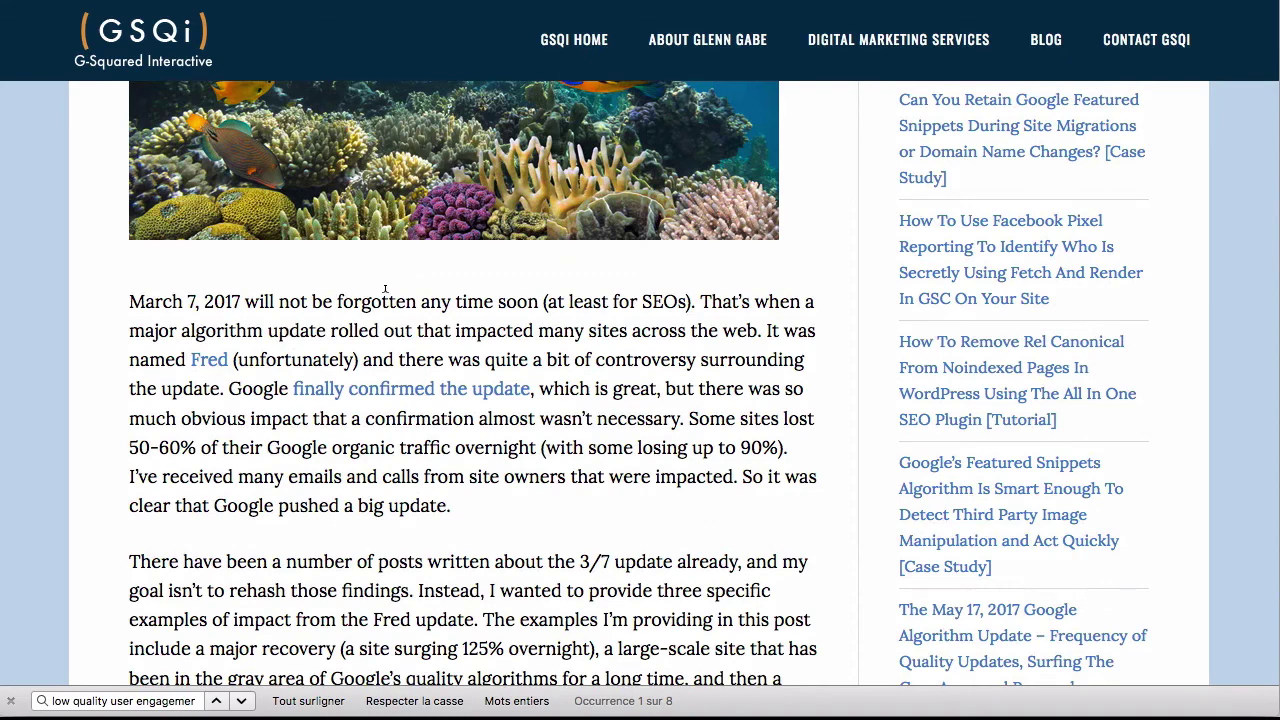
left_click(155, 701)
key("Return")
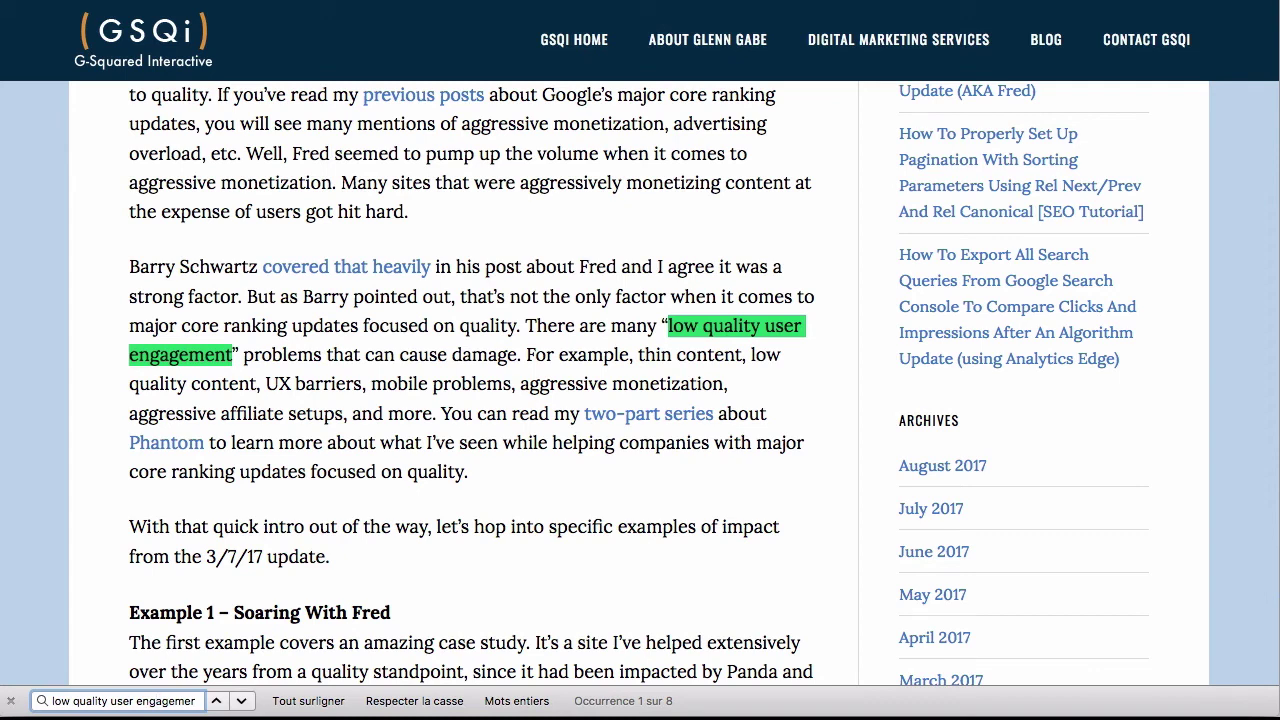
key("Return")
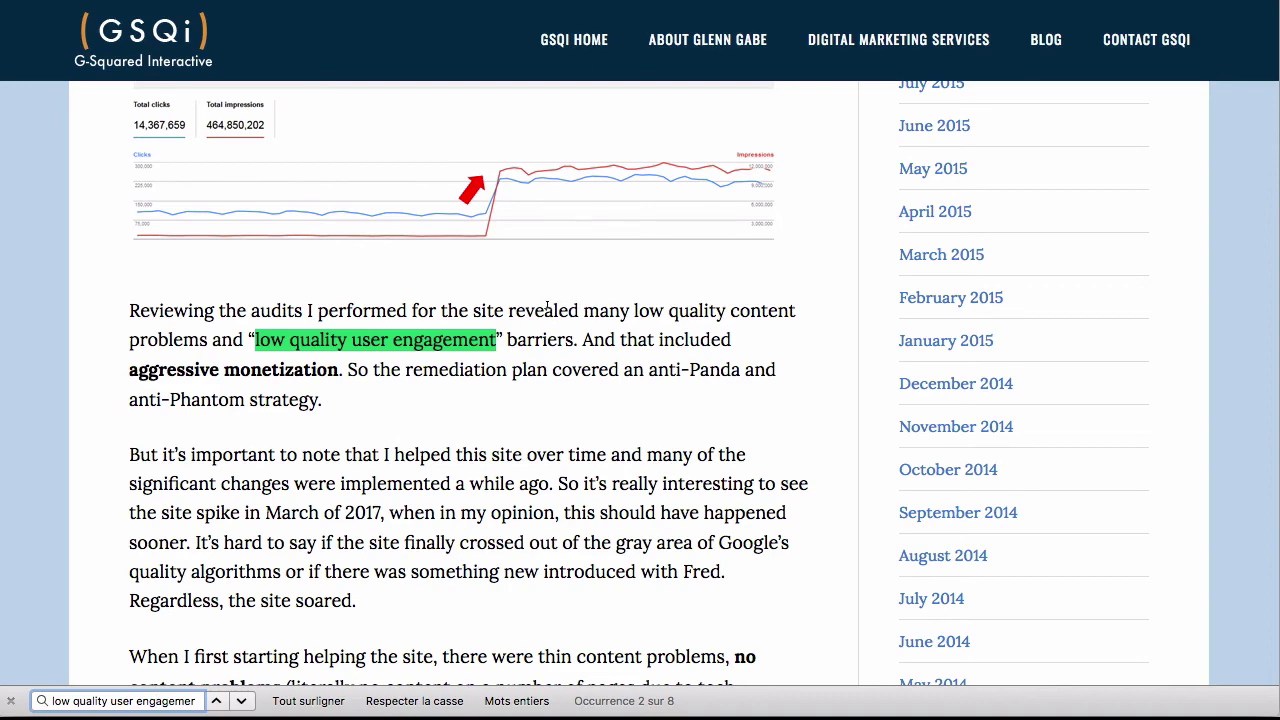
key("Return")
key("Return")
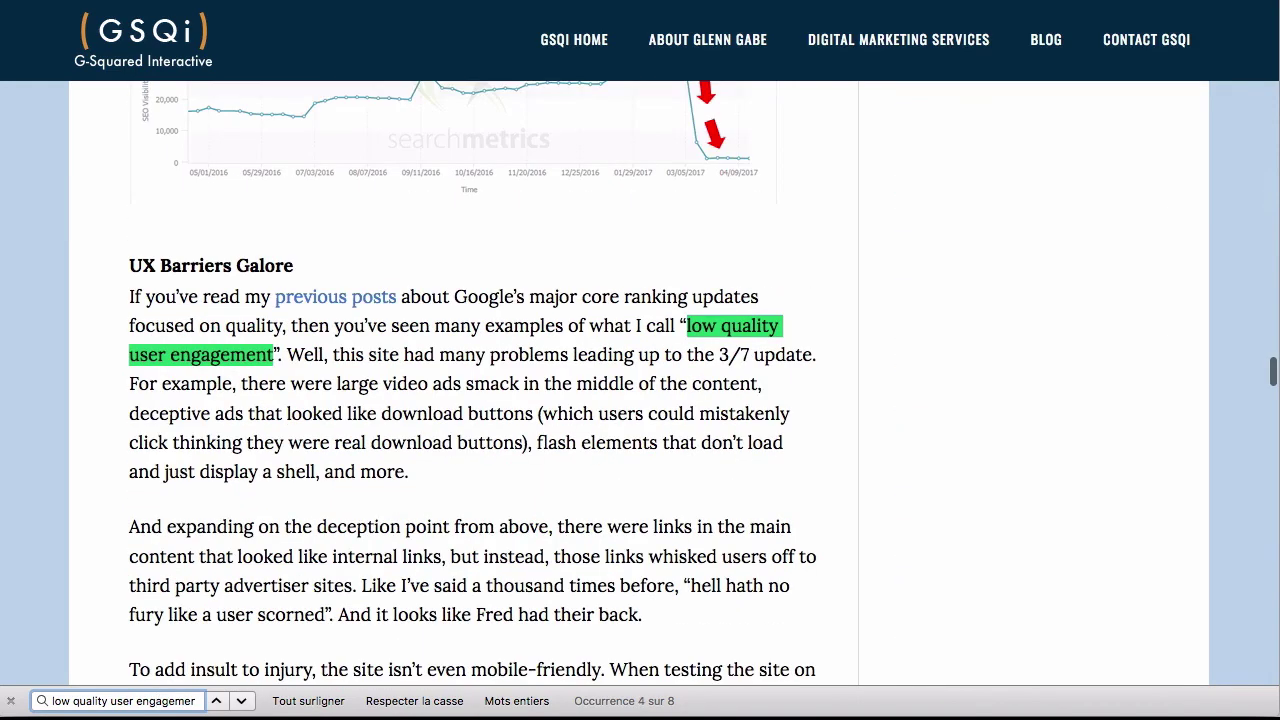
Examine the SEO Visibility chart and read the "UX Barriers Galore" section of the article
scroll(621, 292, "up", 3)
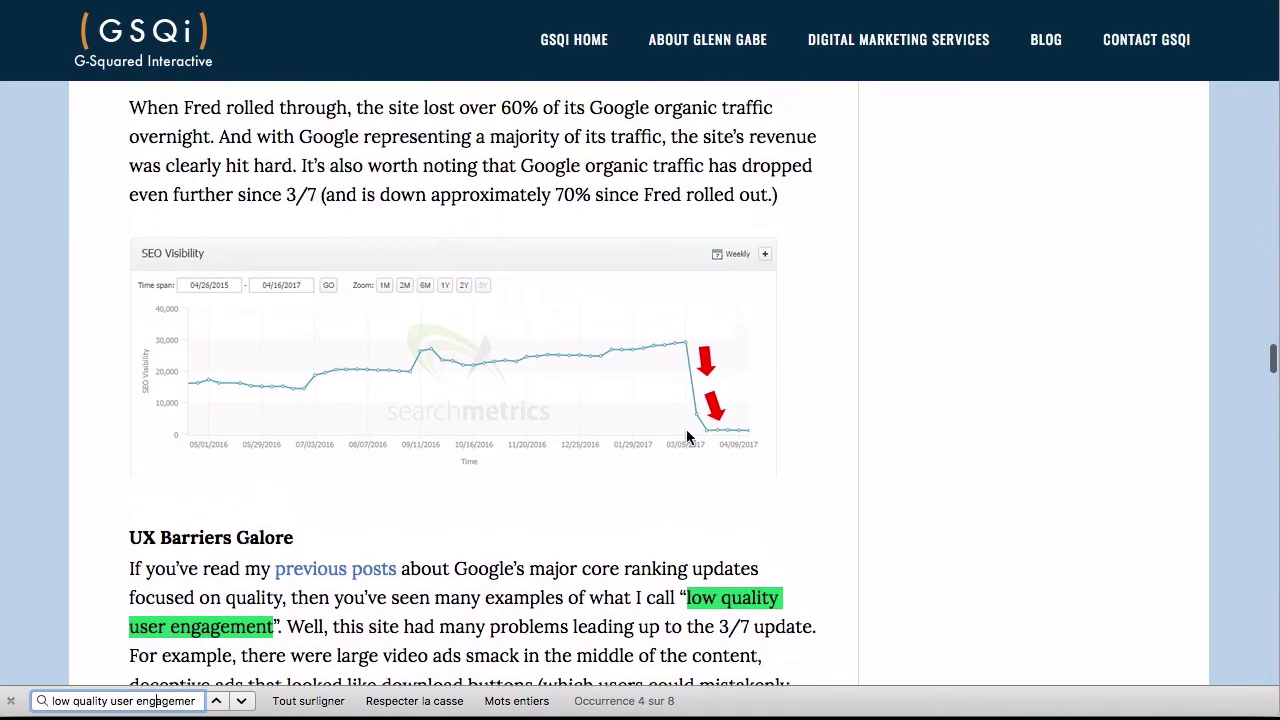
scroll(660, 508, "down", 3)
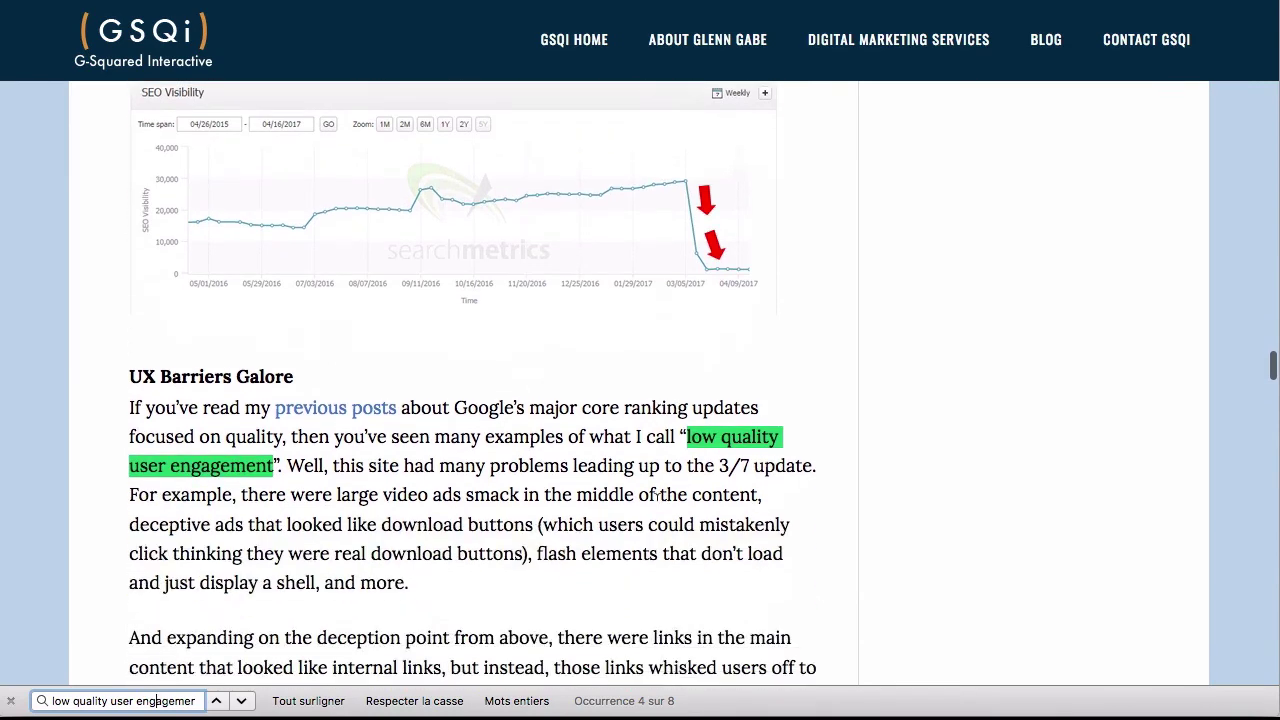
scroll(620, 400, "down", 5)
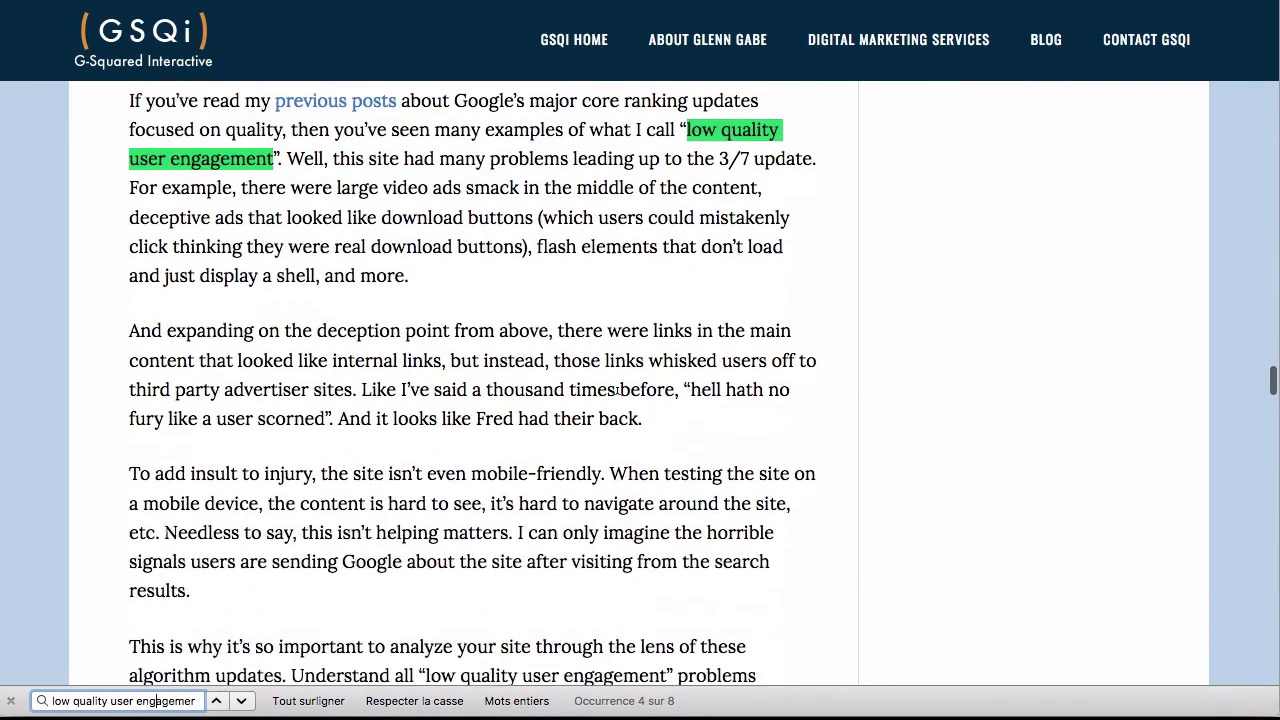
Read the advice above the Webmaster Central hangout video and advance the "low quality user engagement" search to its sixth occurrence, in the Summary
scroll(763, 374, "down", 2)
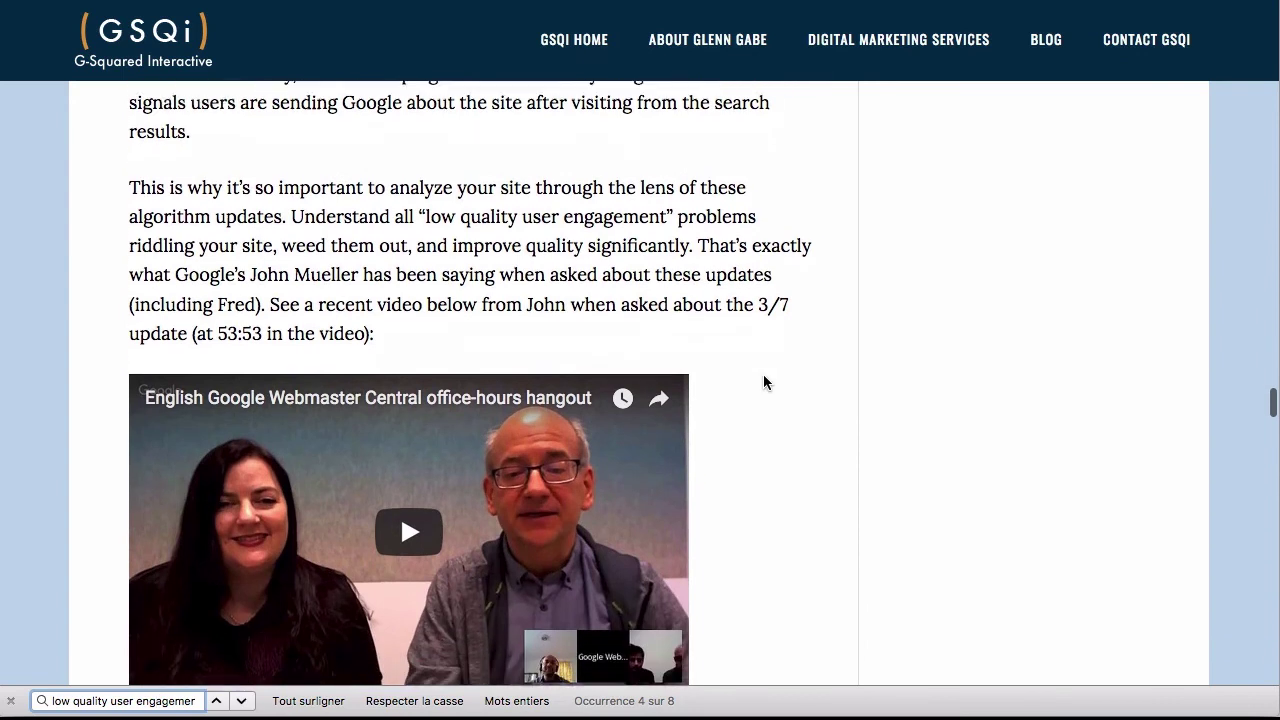
scroll(768, 374, "down", 1)
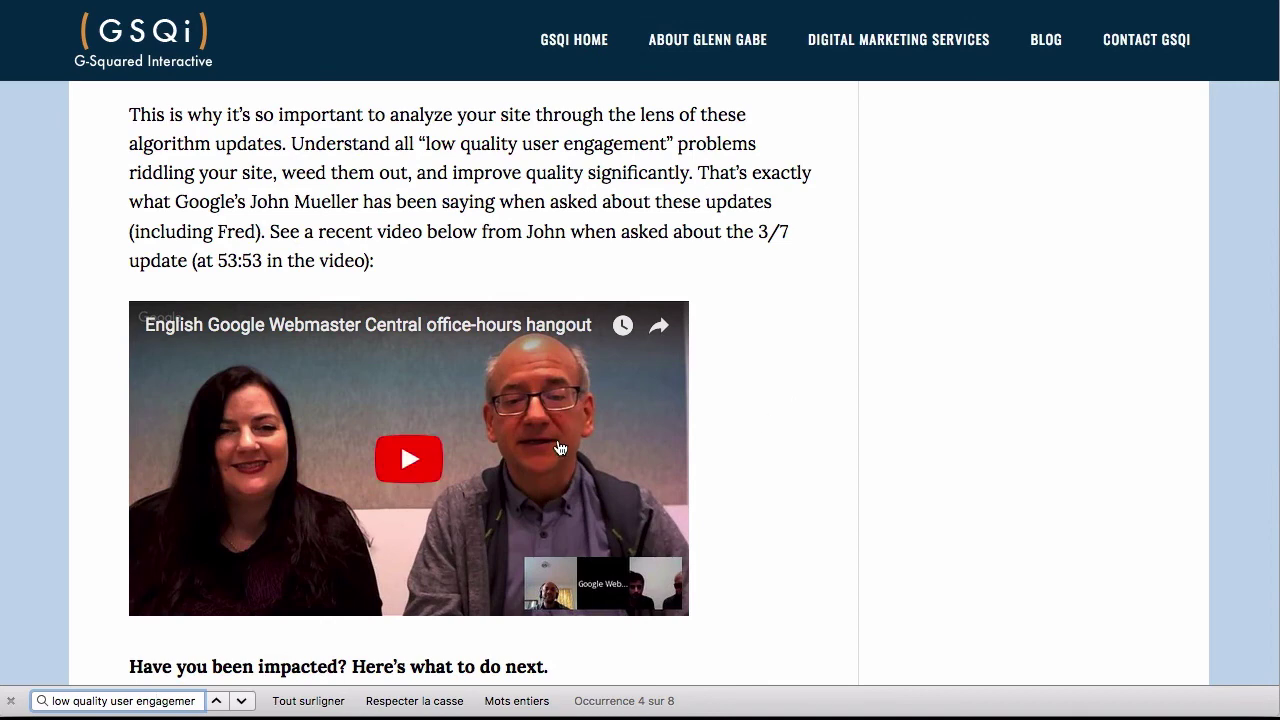
scroll(600, 400, "up", 2)
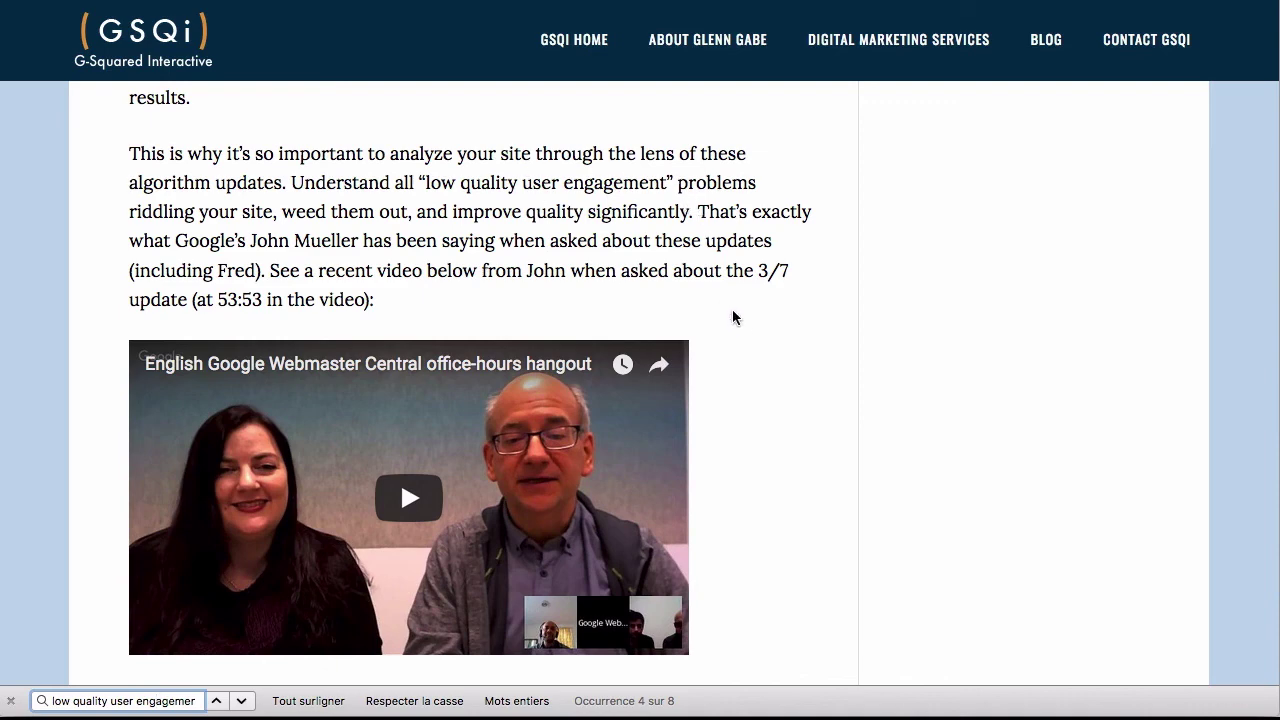
scroll(732, 317, "down", 1)
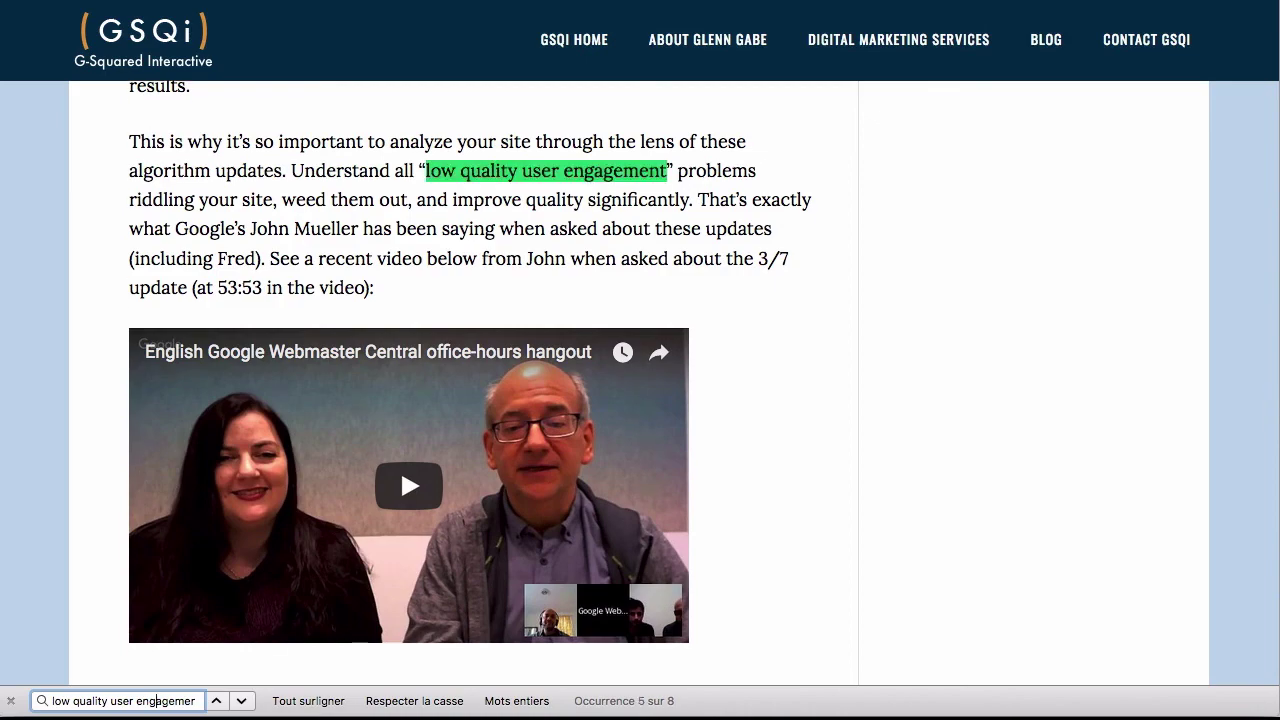
key("Return")
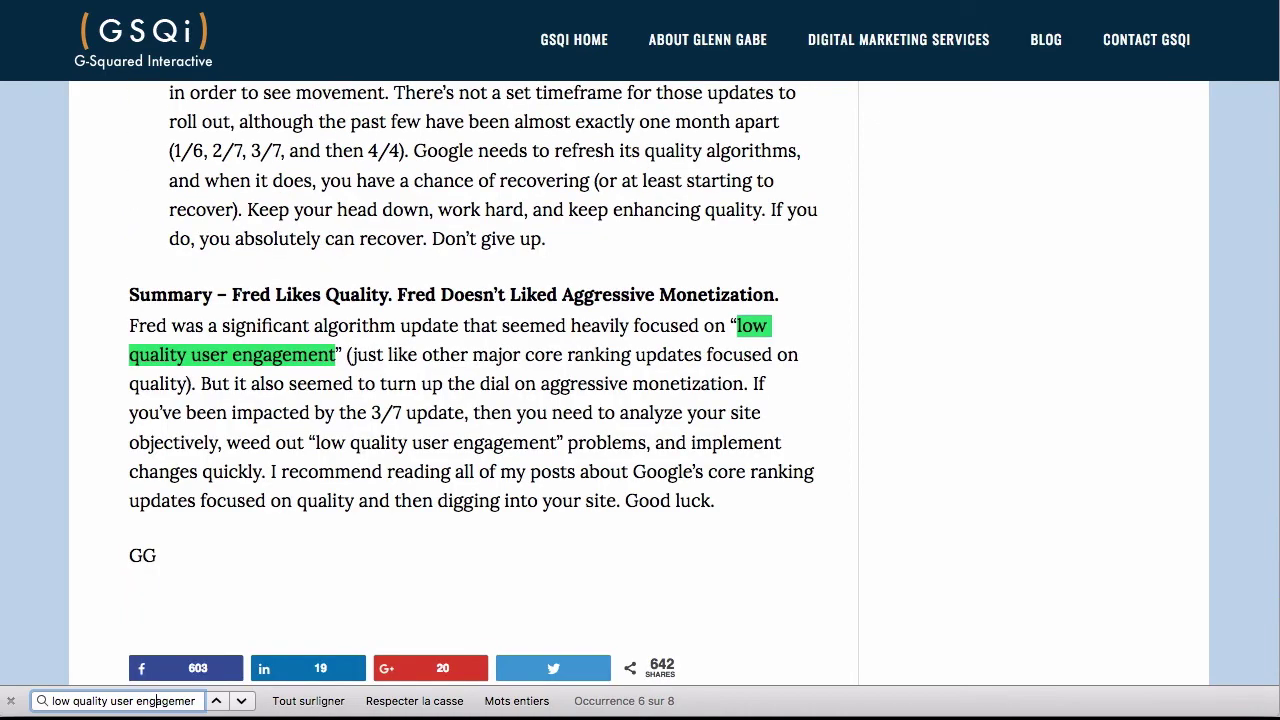
Highlight "Perform a crawl analysis" and then the start of "Identify major problems" in the article's important bullets, and clear the highlight
scroll(736, 317, "down", 3)
scroll(736, 317, "up", 6)
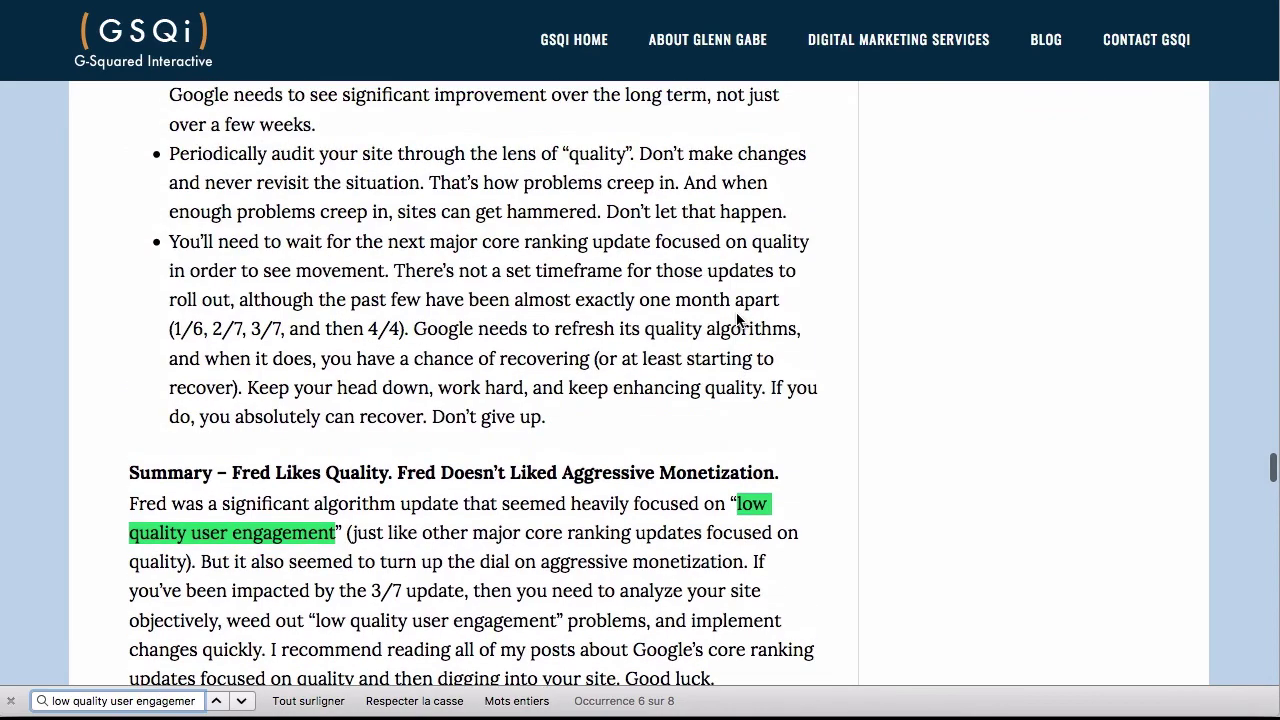
scroll(736, 317, "up", 14)
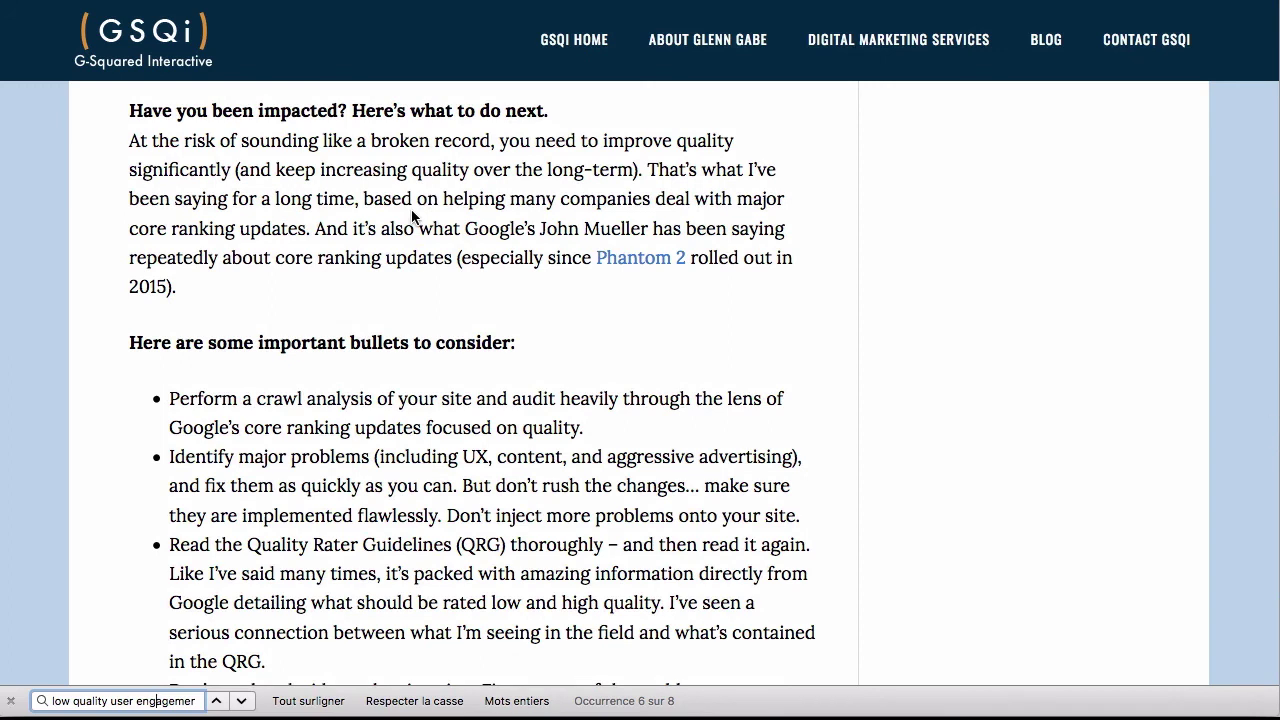
left_click(273, 400)
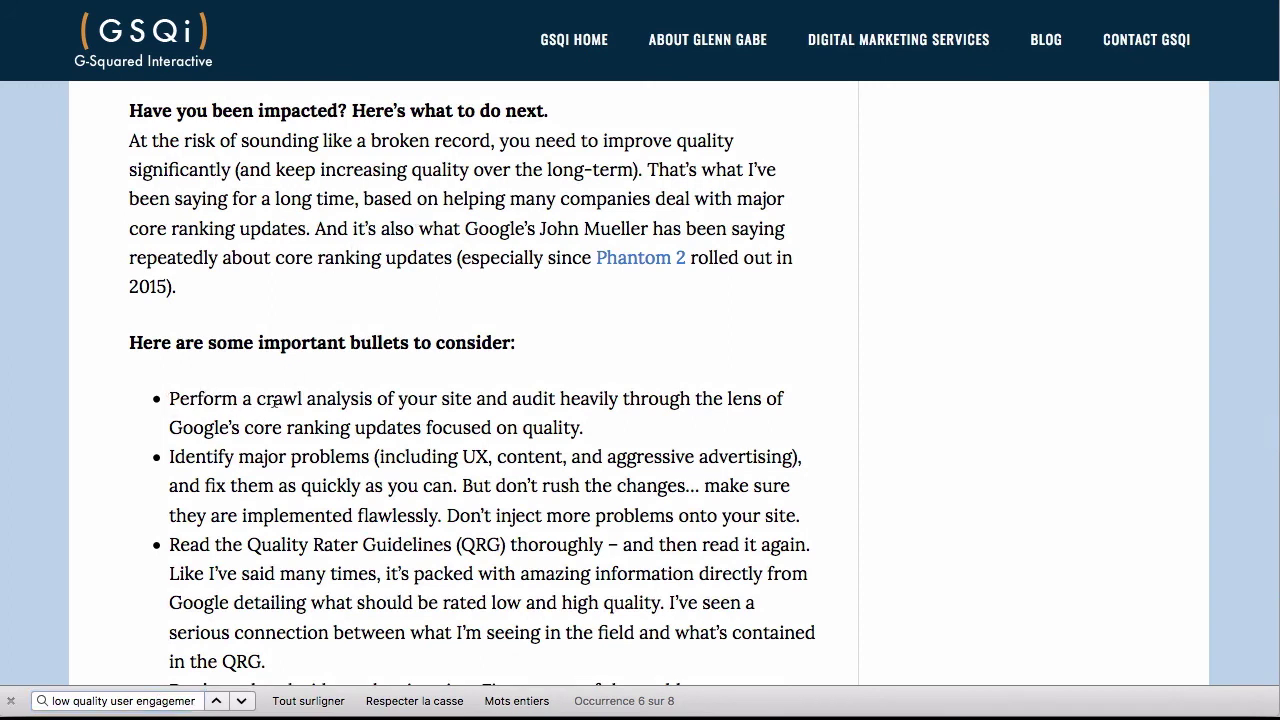
left_click_drag(168, 398, 376, 398)
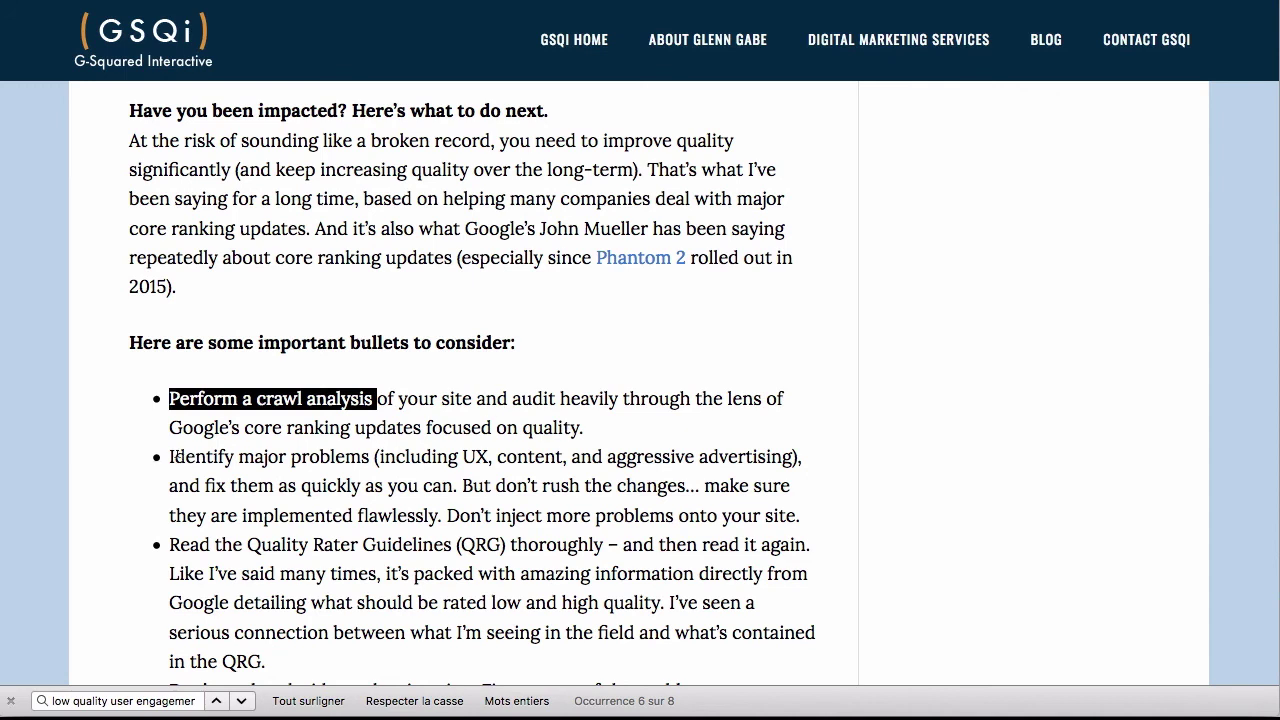
left_click_drag(168, 456, 410, 457)
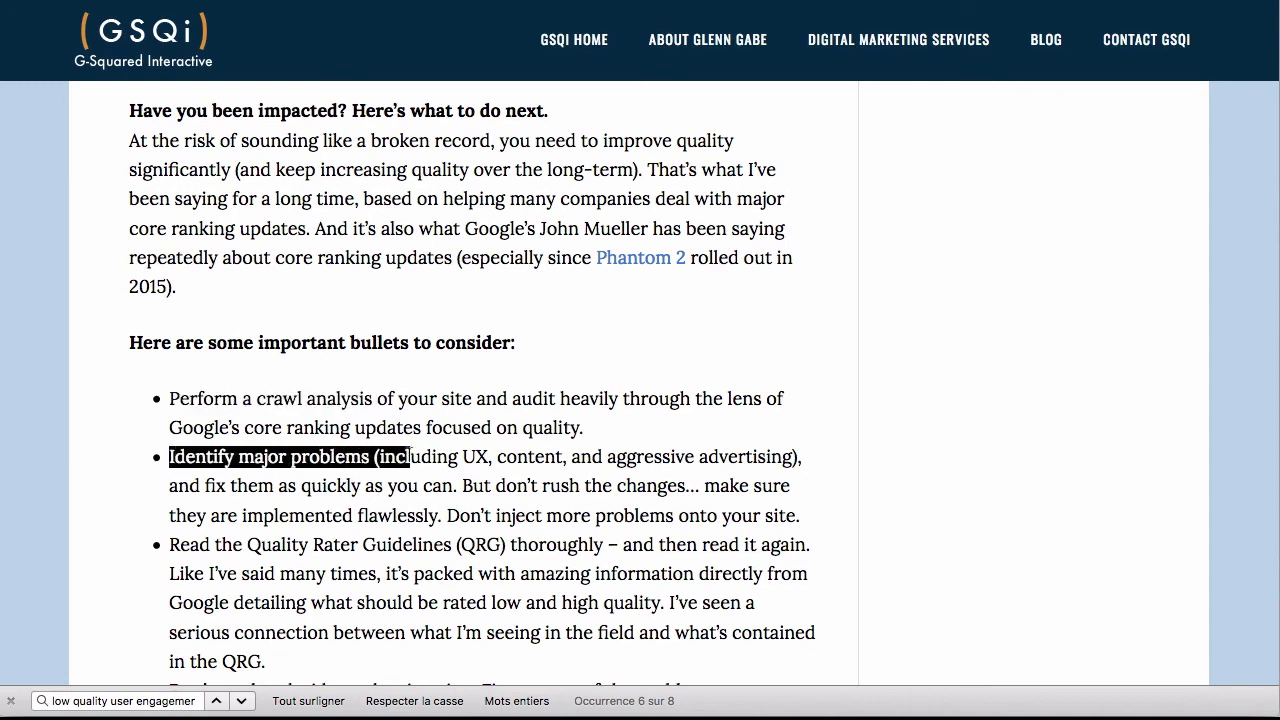
left_click(582, 476)
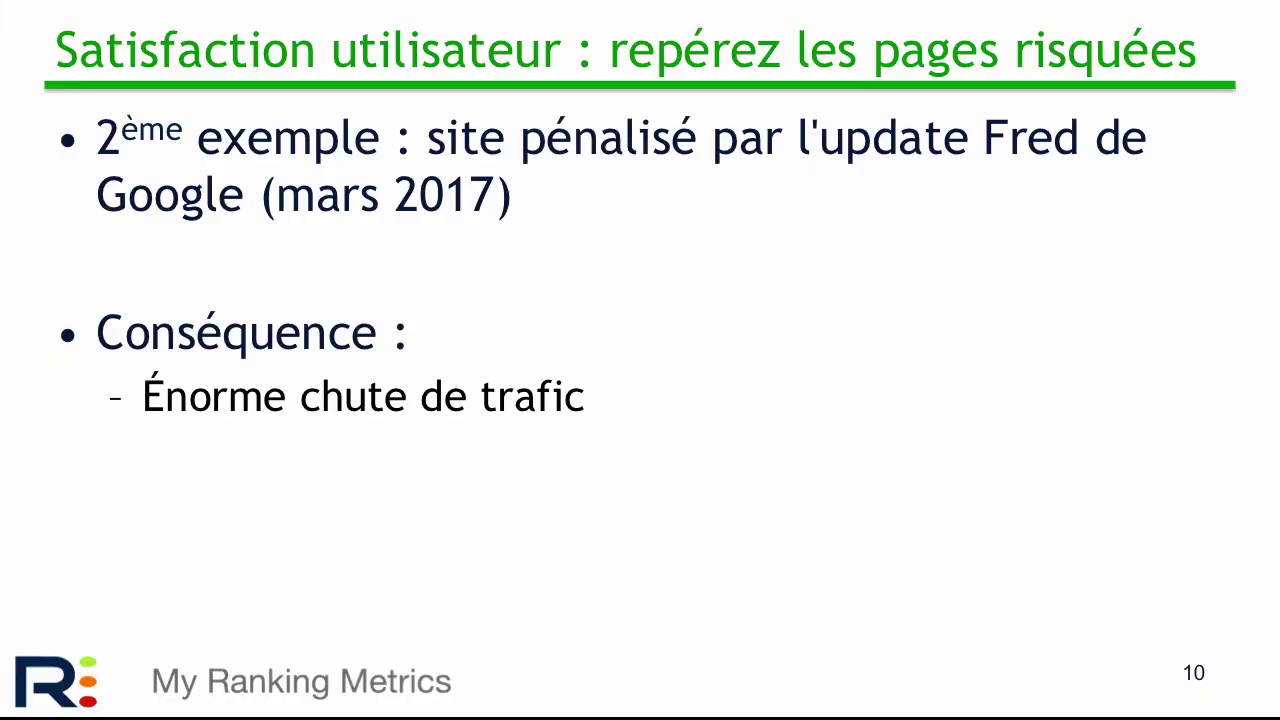
key("Right")
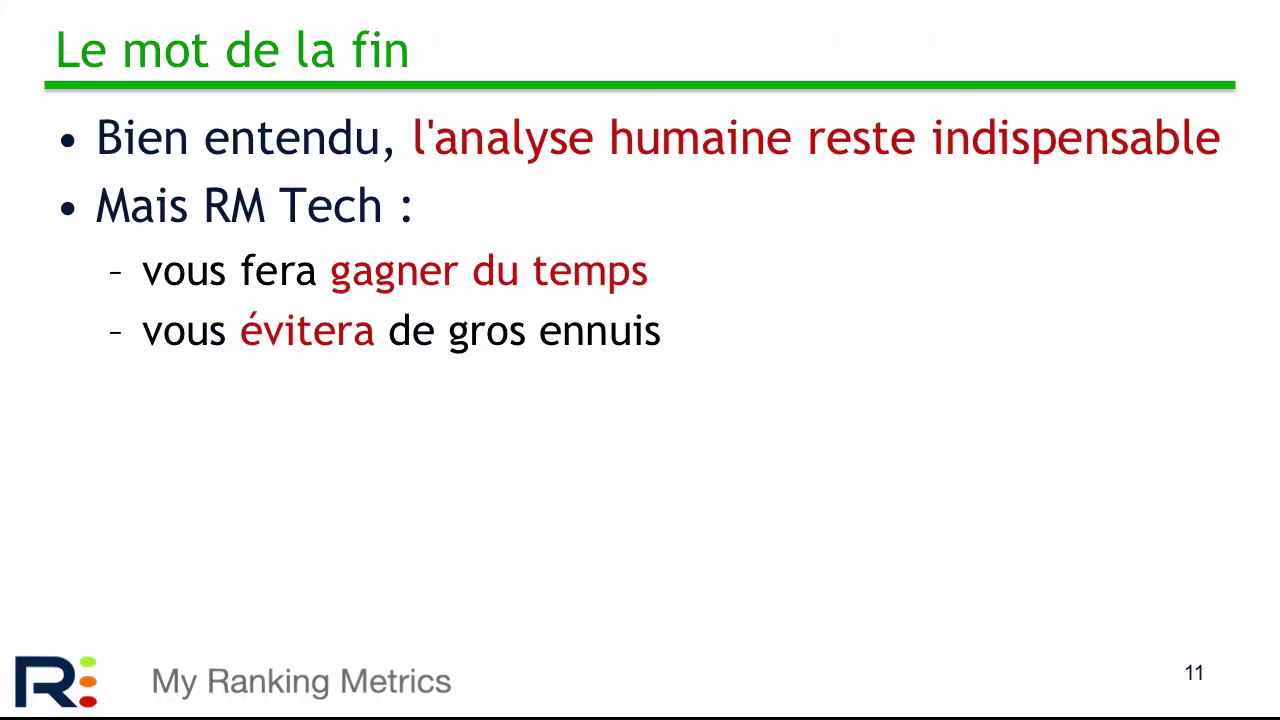